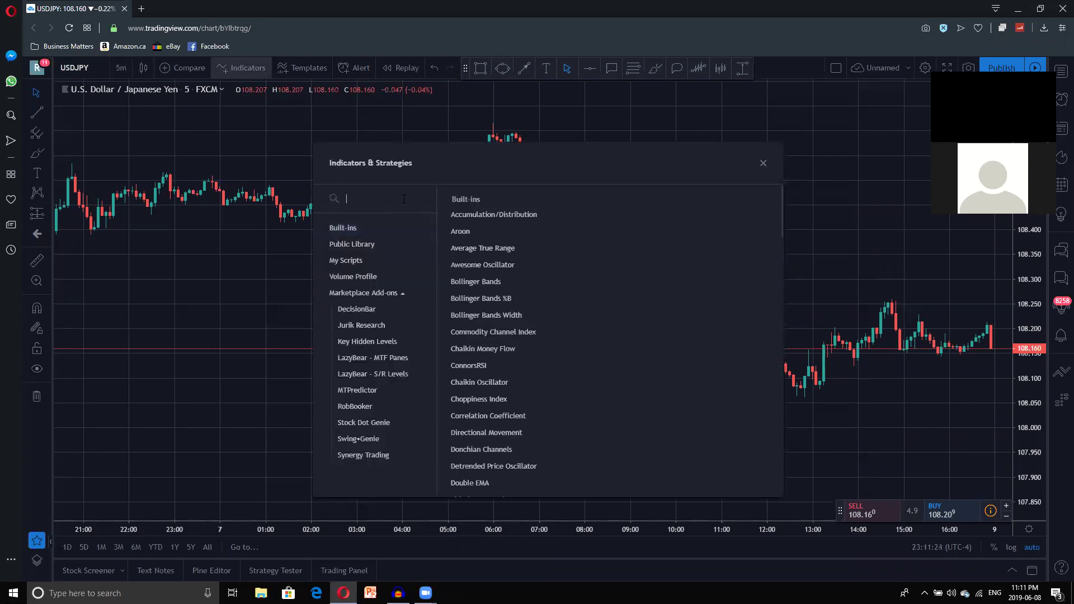
Find the built-in Bollinger Bands indicator and add it to the USDJPY chart with its default settings.
text(bollinger)
click(468, 215)
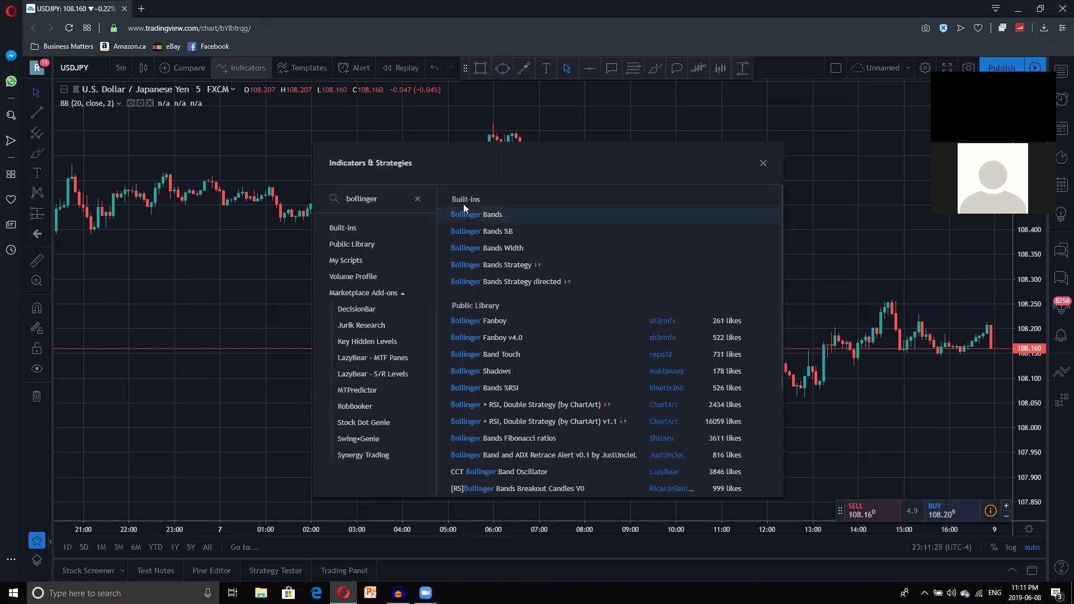
click(425, 116)
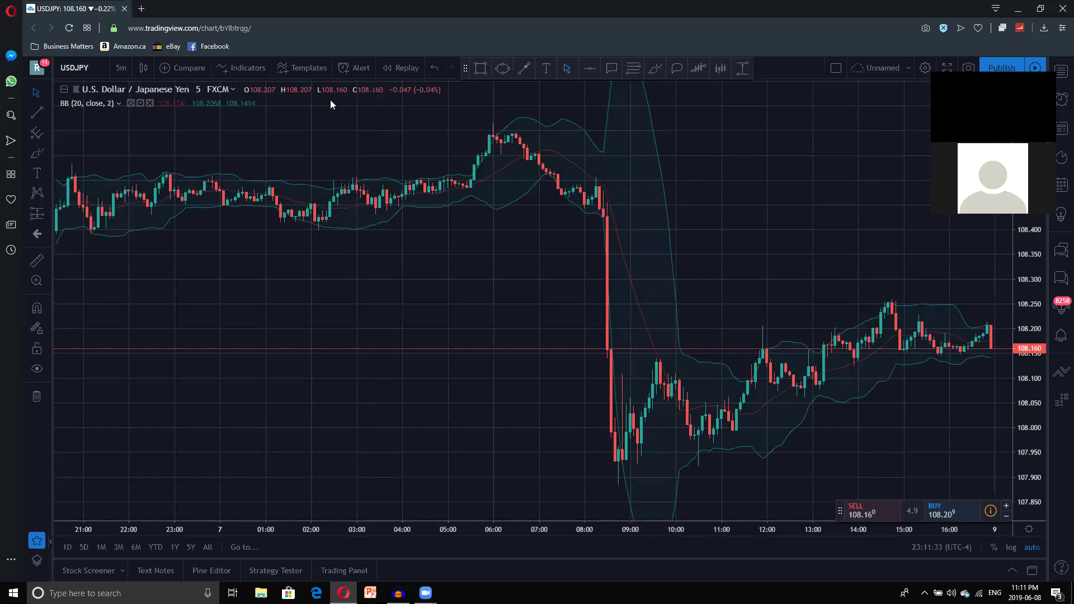
Show the chart in full screen and place the floating drawing tools just beside the symbol's price legend.
click(951, 68)
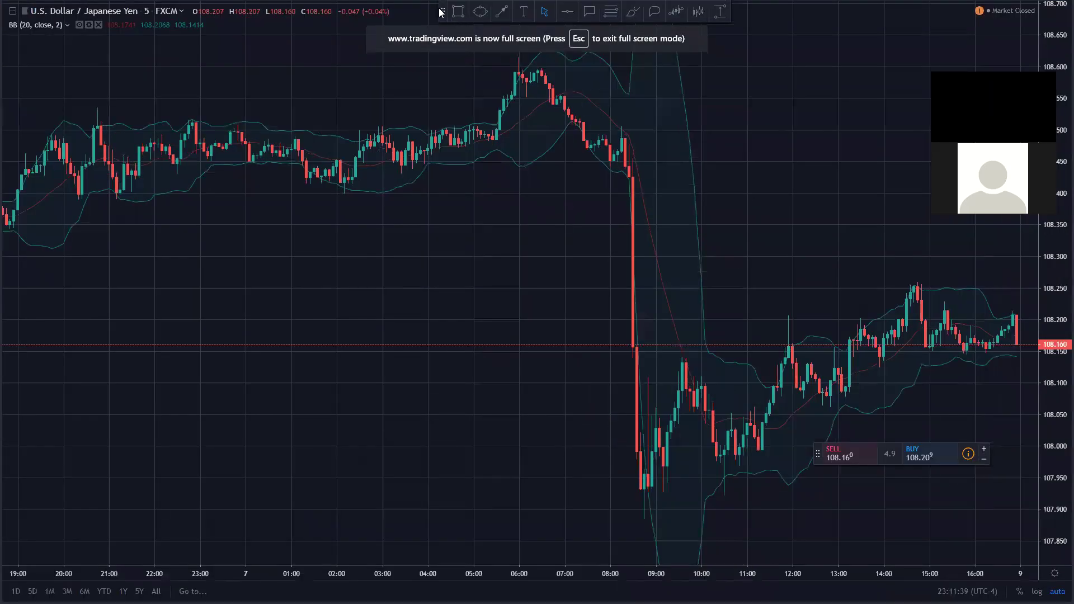
mouse_move(443, 11)
mouse_down()
mouse_move(713, 42)
mouse_move(752, 17)
mouse_move(724, 22)
mouse_move(750, 12)
mouse_move(737, 17)
mouse_up()
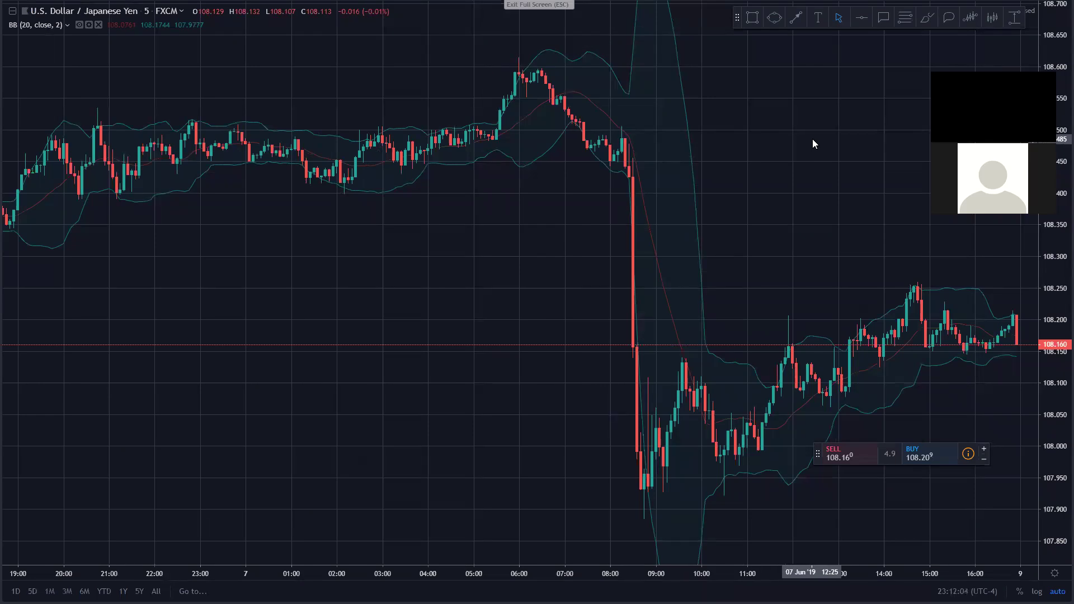
scroll(696, 179, down, 1)
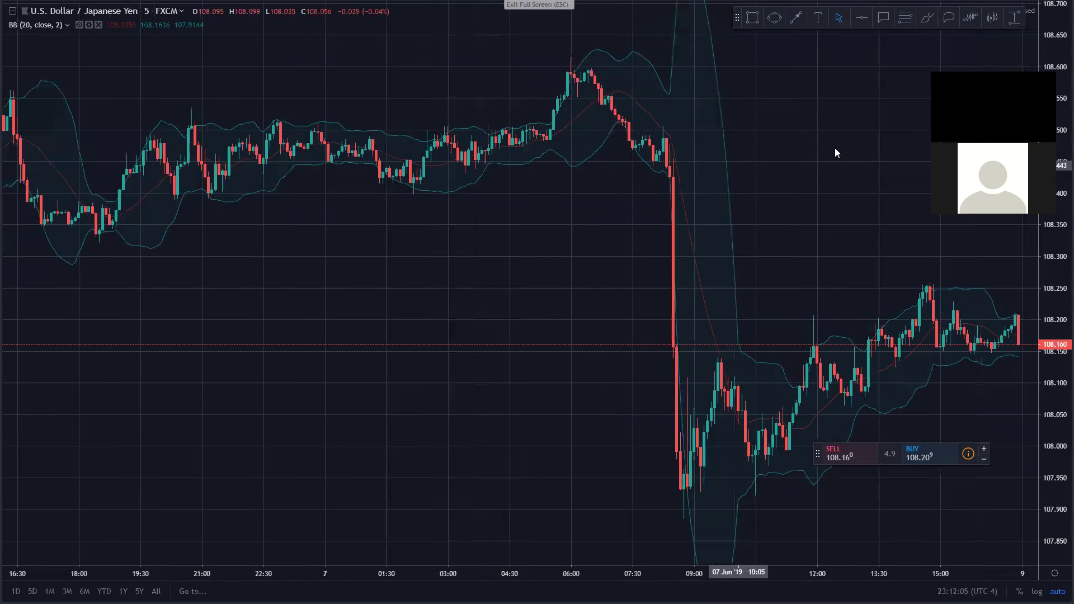
scroll(580, 259, left, 5)
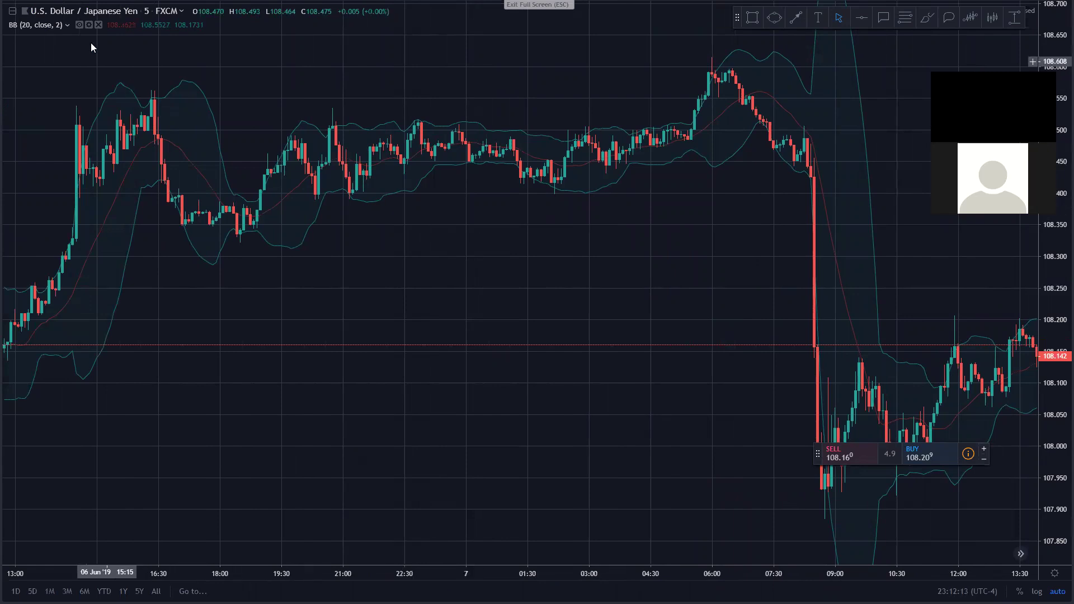
drag(737, 17, 407, 8)
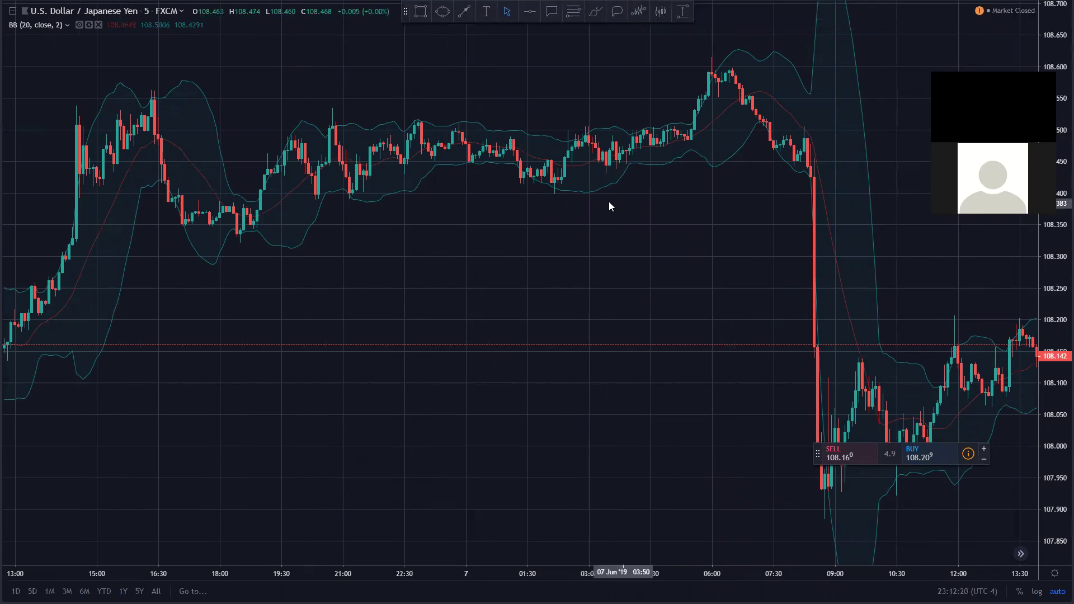
scroll(361, 194, right, 5)
scroll(392, 205, left, 3)
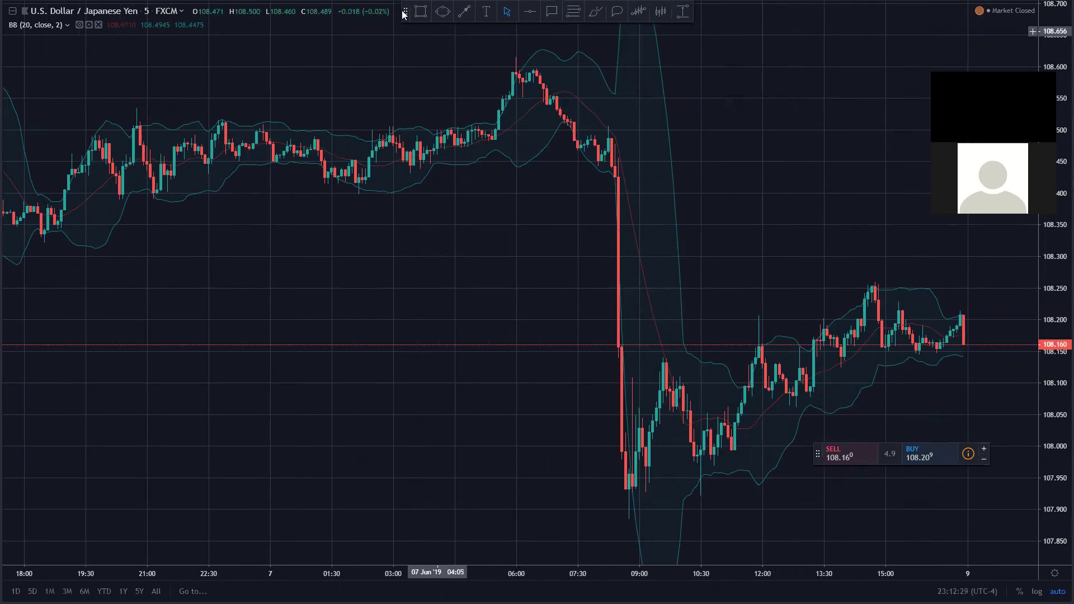
Place a text note in the empty chart area above the recovery, reading "Bollinger Bands" and "1. Contraction" on separate lines.
click(486, 11)
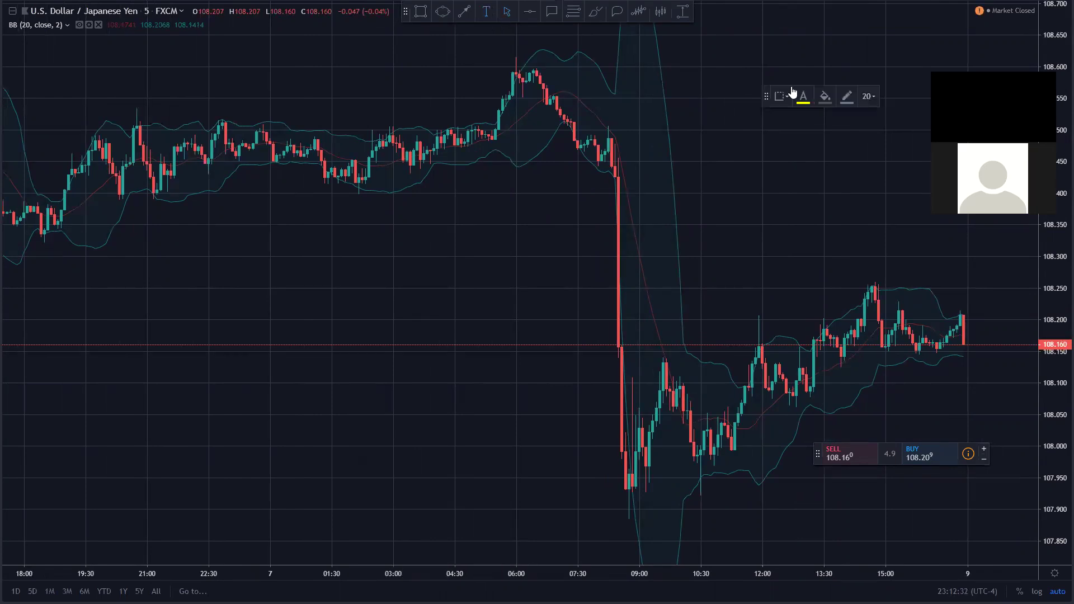
click(732, 42)
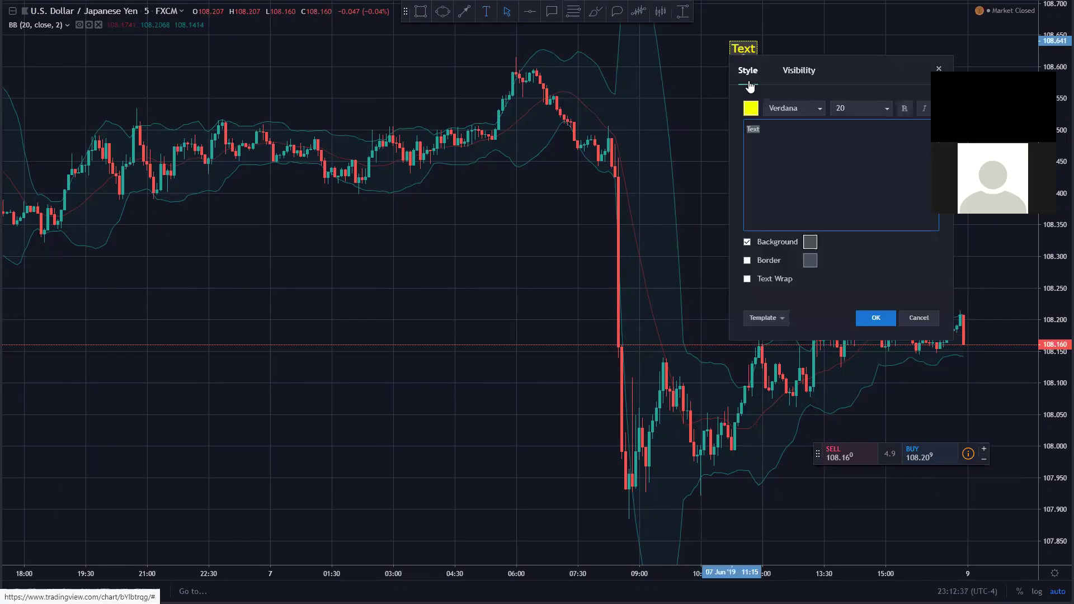
text(Bollinger Bands)
key(Return)
text(1. Cont)
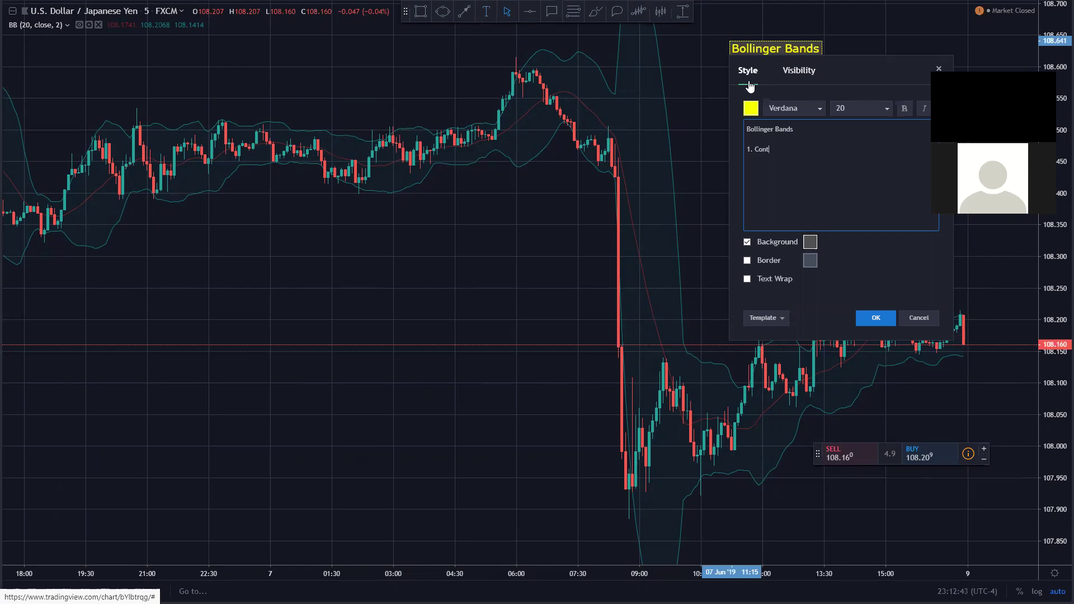
text(raction)
Add a spell-corrected line "2. Expansion" to the note and move the note slightly lower on the chart.
key(Return)
text(2. Expand)
key(BackSpace)
key(BackSpace)
key(BackSpace)
text(ension)
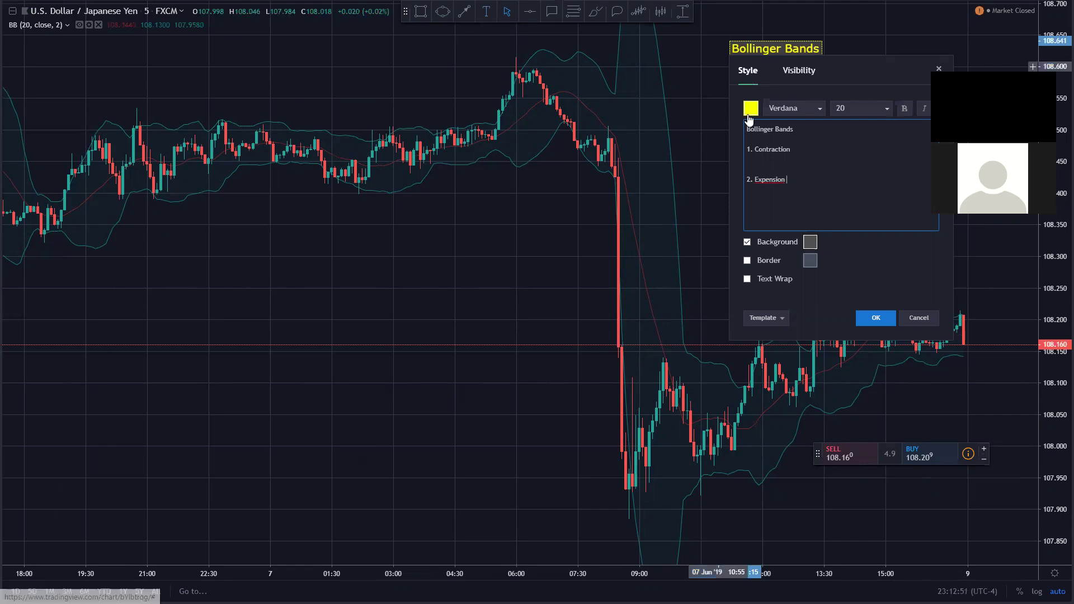
right_click(775, 179)
click(806, 184)
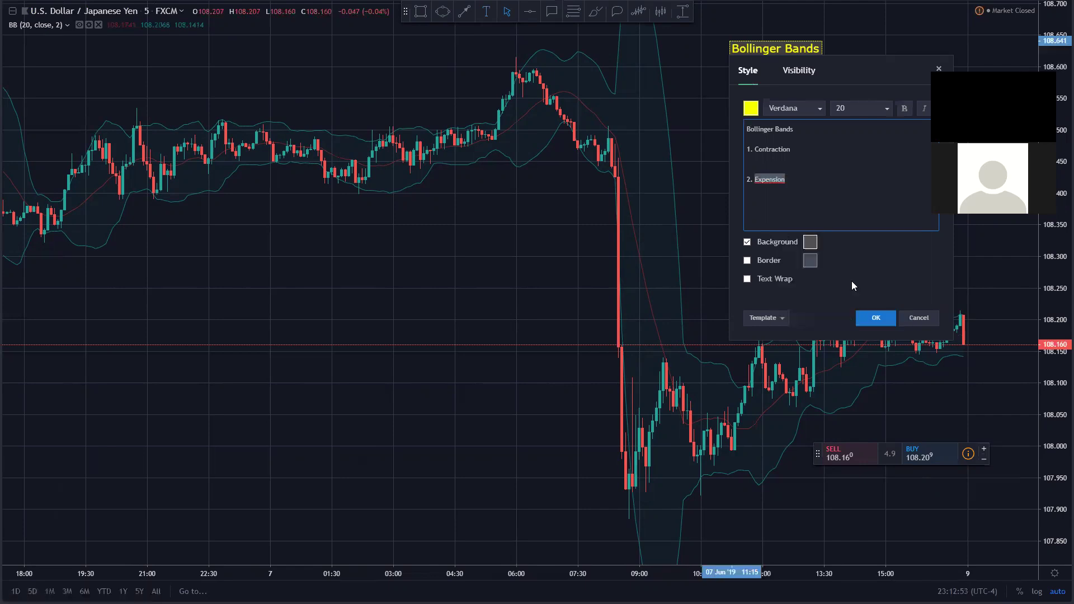
click(876, 317)
drag(742, 102, 729, 162)
click(762, 194)
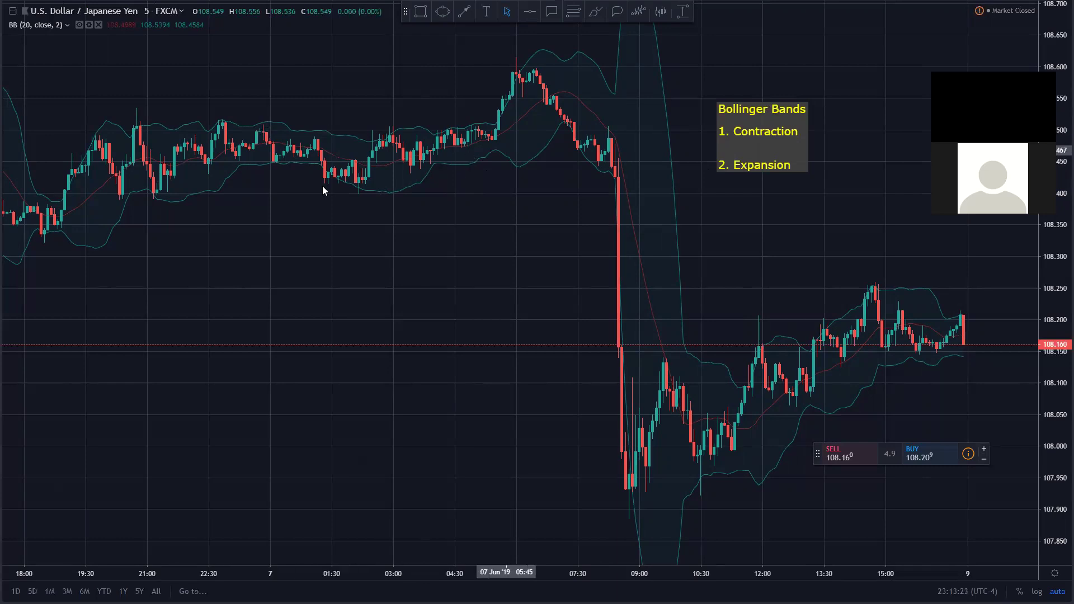
Extend the note's Contraction line with ": Consistency, Market is Stable." and shift the note so the whole line is readable.
click(788, 140)
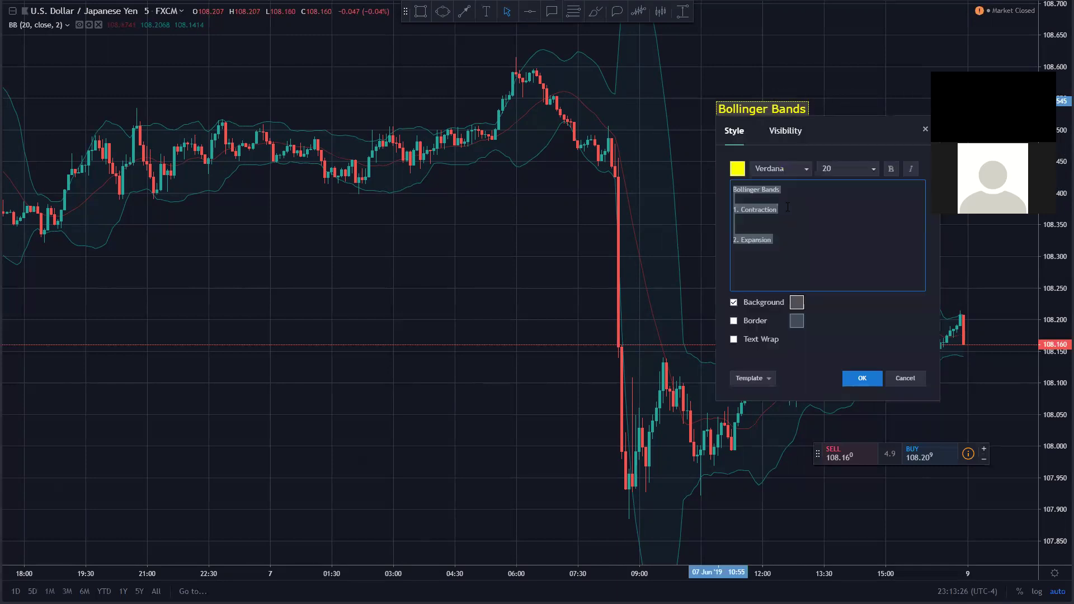
click(788, 207)
text(: Con)
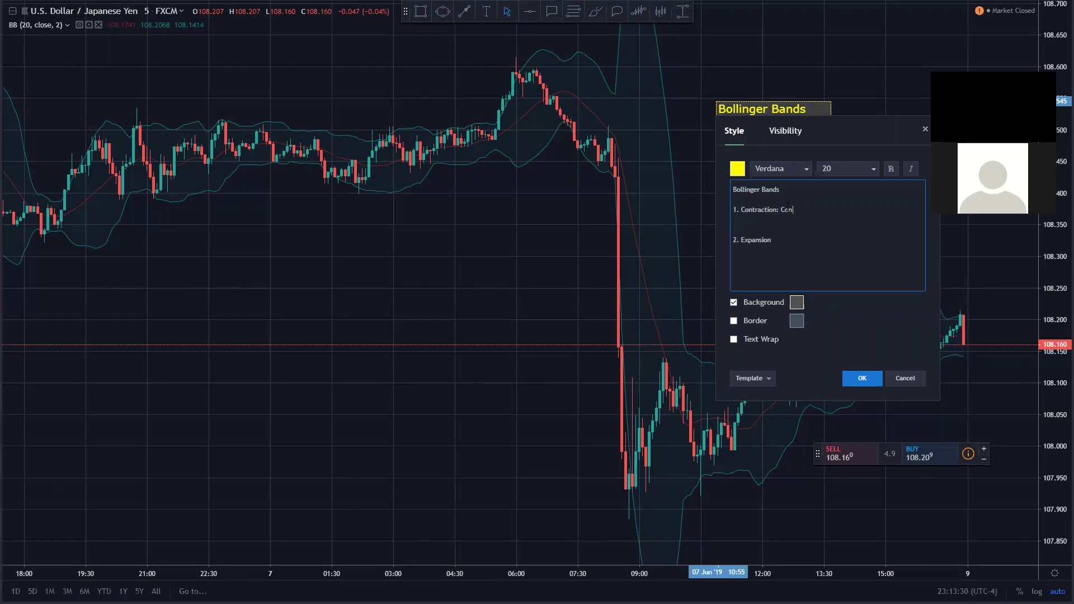
text(sistency, Market is s)
key(BackSpace)
text(ST)
key(BackSpace)
text(table.)
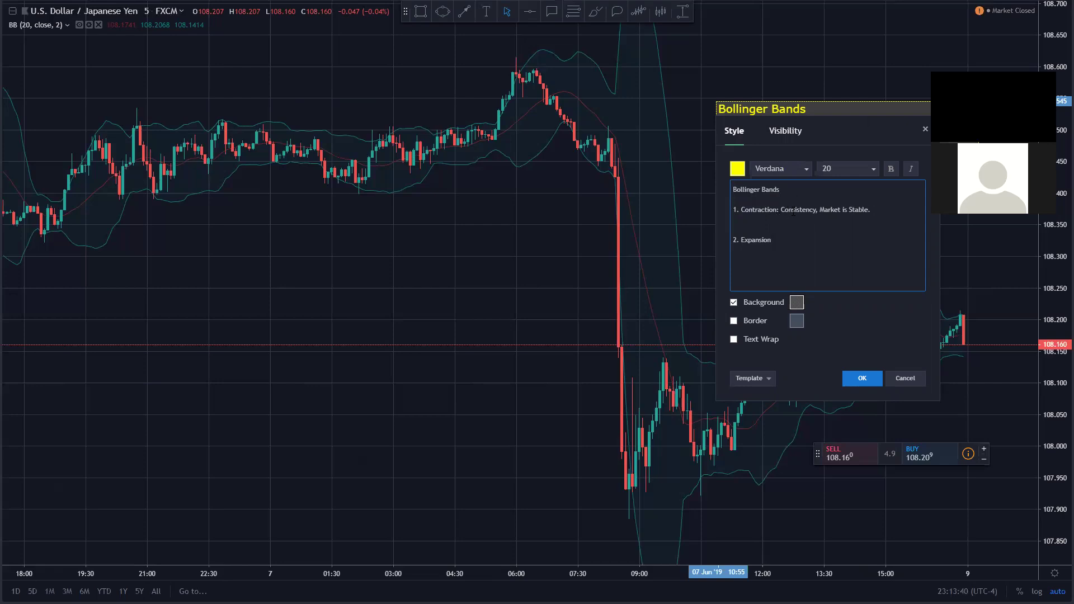
click(858, 376)
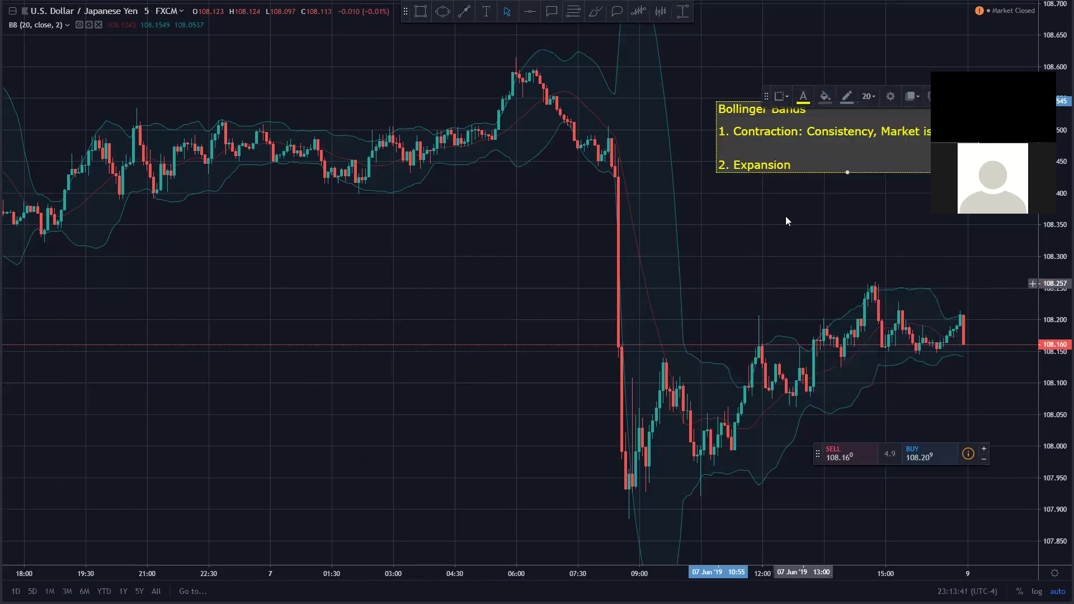
drag(726, 127, 722, 127)
click(766, 174)
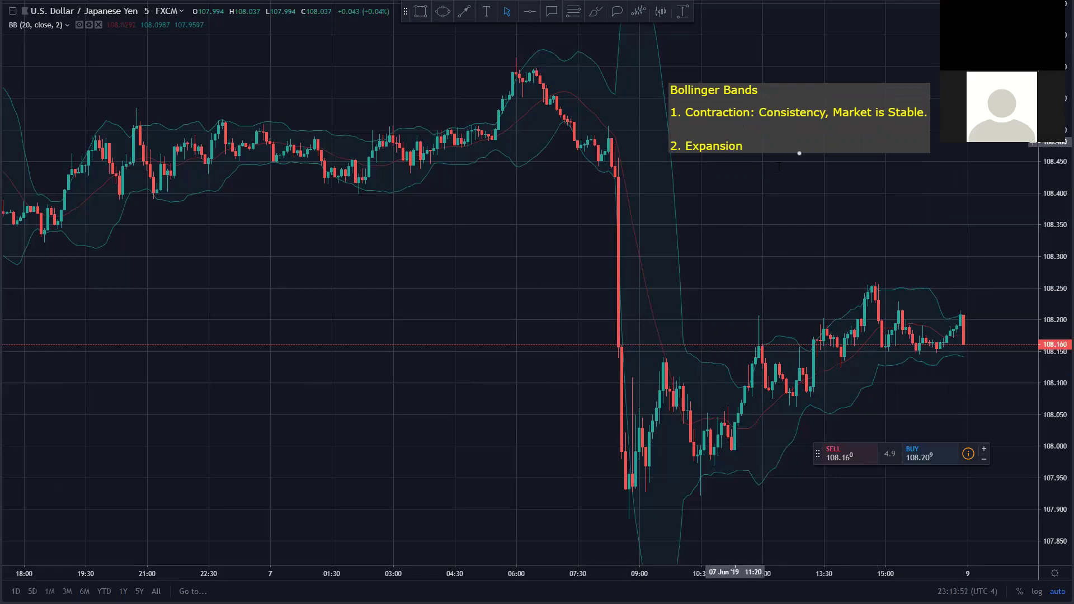
Extend the note's Expansion line with ": Volatile, High Risk", correcting the spelling of Volatile.
double_click(733, 143)
click(768, 225)
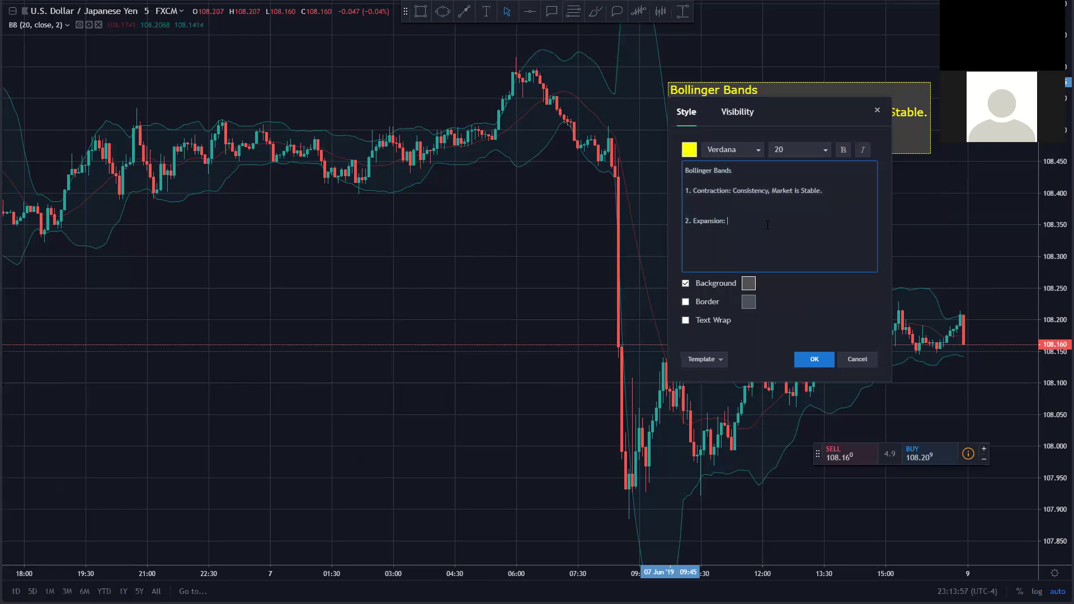
text(S)
key(BackSpace)
text(Volti)
text(litile)
key(BackSpace)
key(BackSpace)
key(BackSpace)
right_click(737, 221)
click(760, 231)
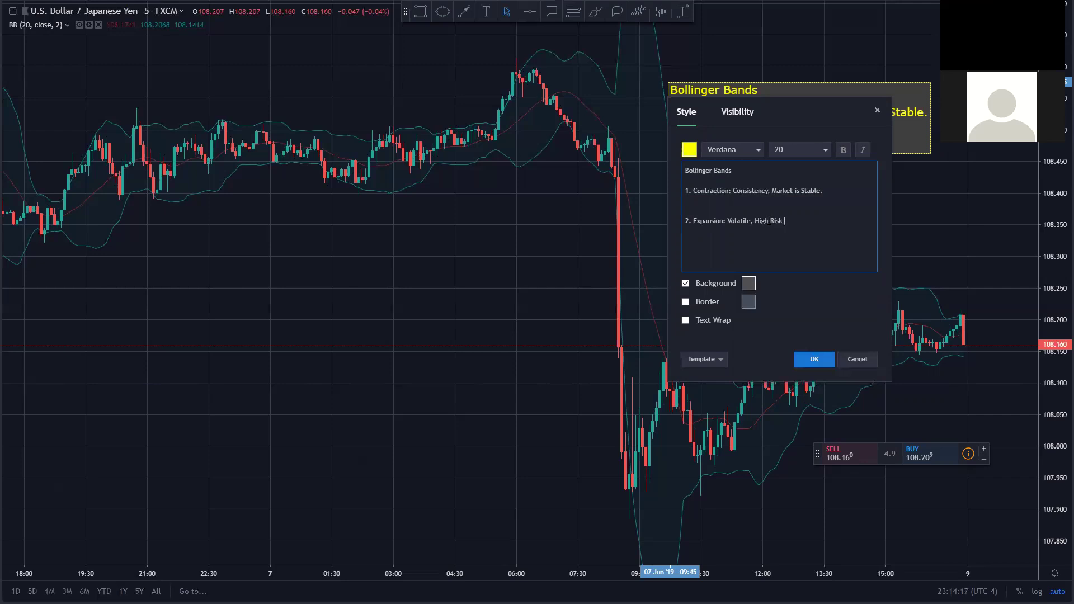
click(815, 358)
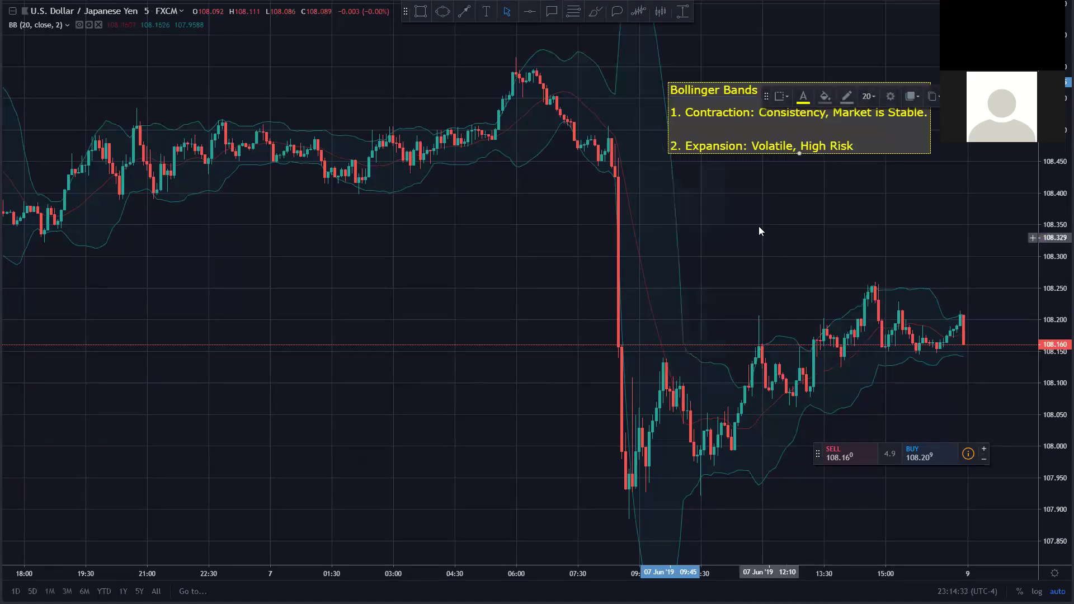
click(759, 226)
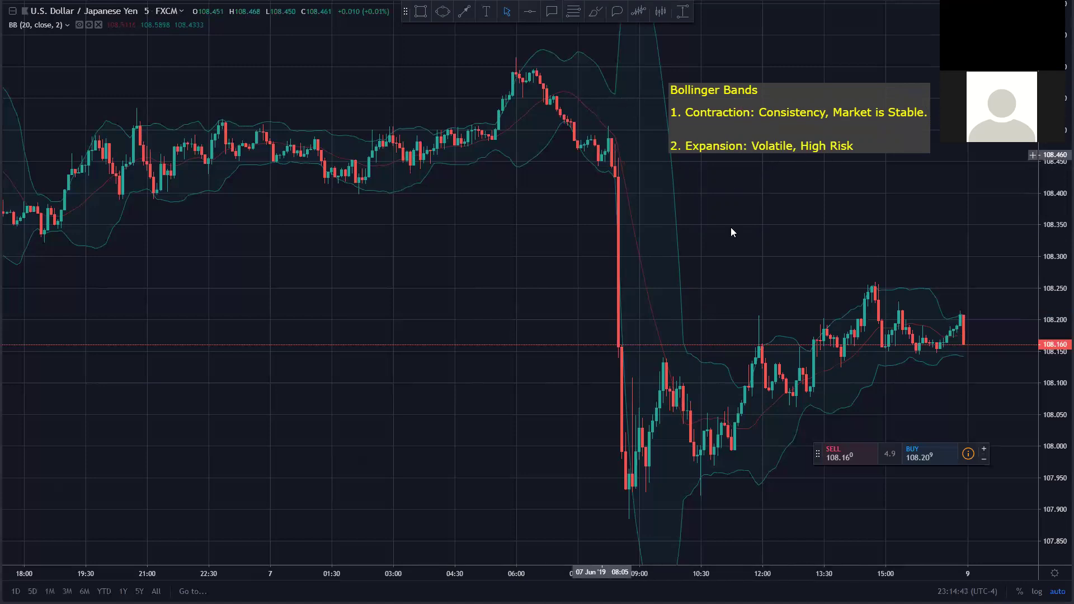
Move the note higher on the chart and circle the sharp drop and the wide bands after it with two freehand Brush loops.
drag(726, 79, 763, 63)
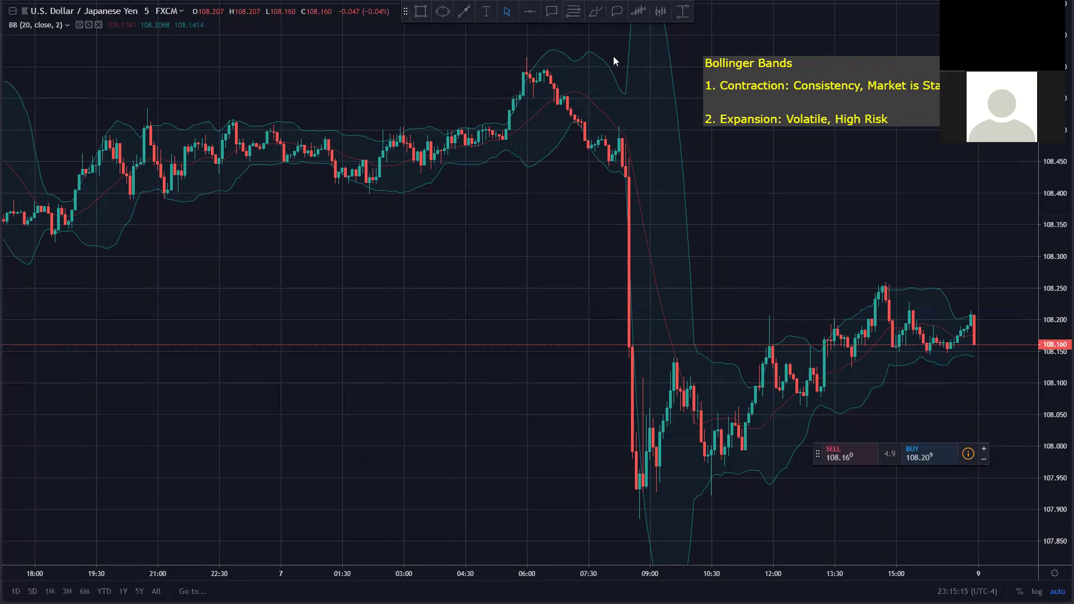
mouse_move(639, 45)
mouse_down()
mouse_move(558, 172)
mouse_move(616, 108)
mouse_up()
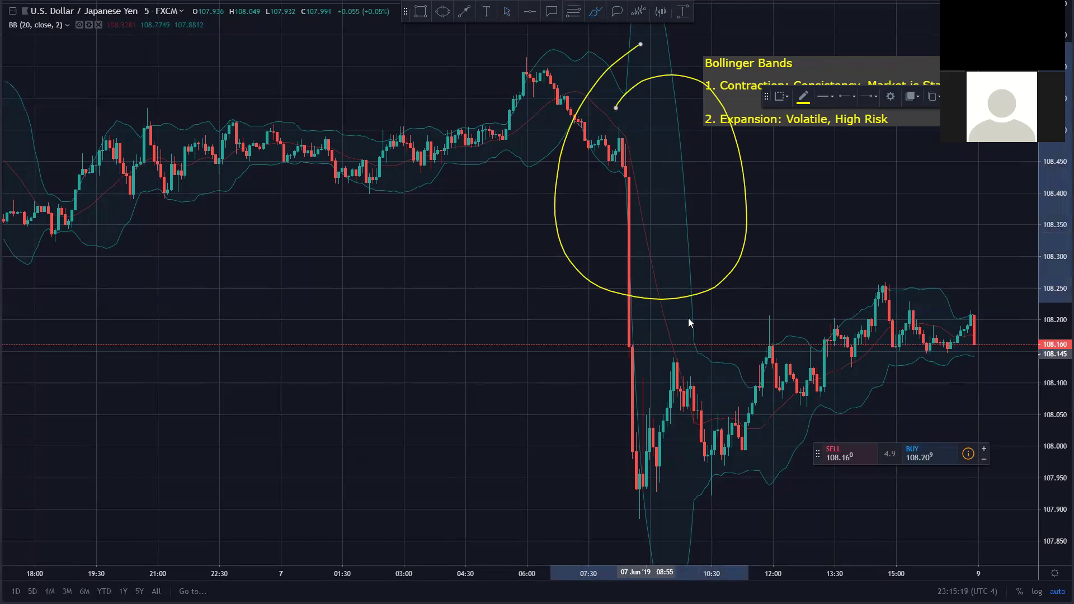
drag(620, 391, 685, 312)
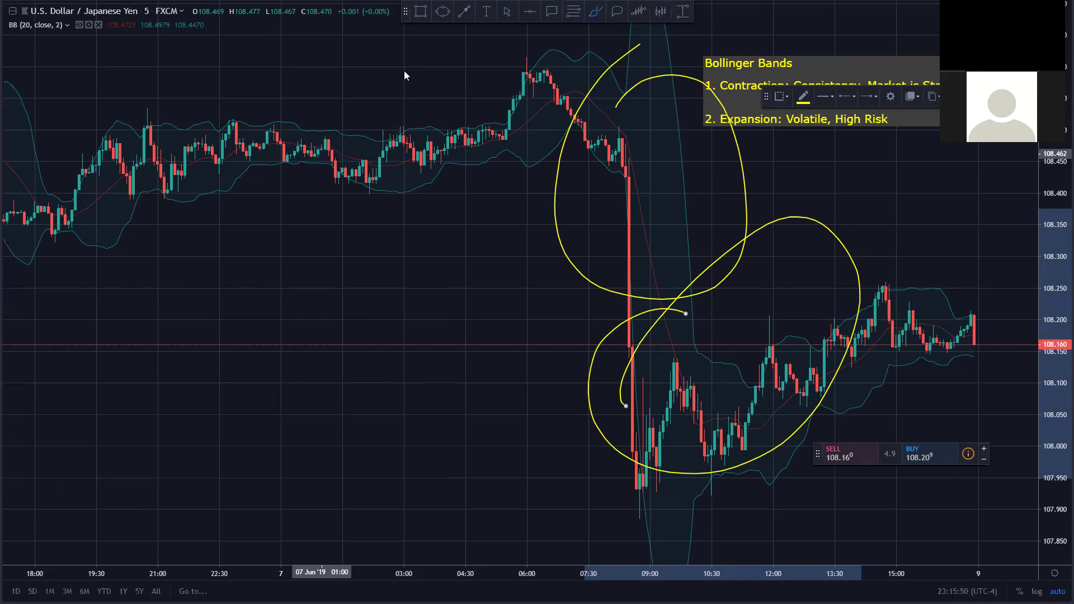
Mark the contraction phase with a Price Range about 0.142 high, from 20:25 on 6 June to 05:35 on 7 June.
click(685, 12)
drag(133, 192, 509, 102)
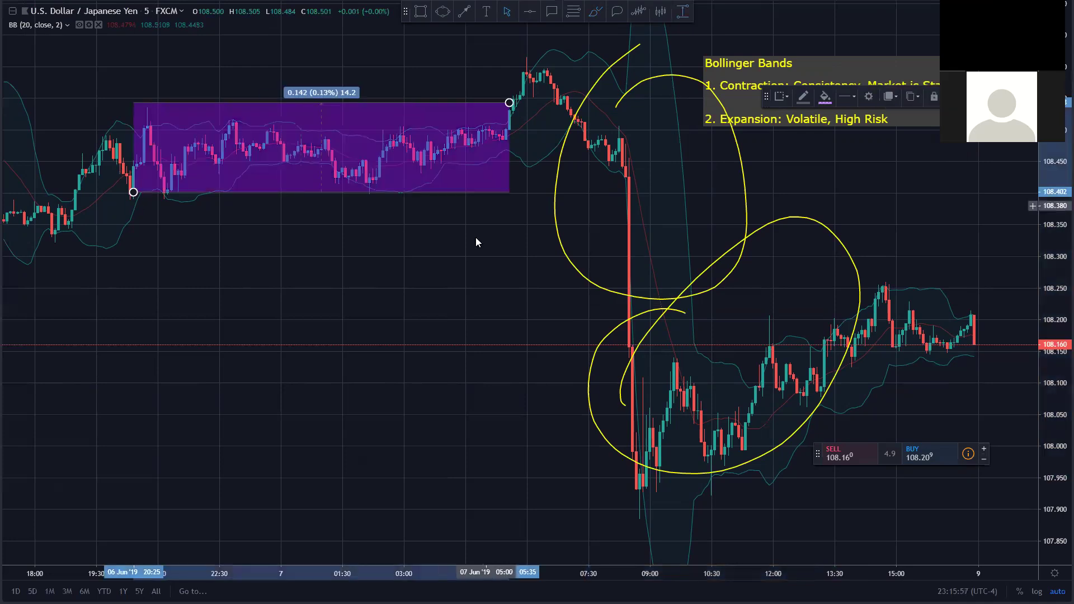
click(262, 205)
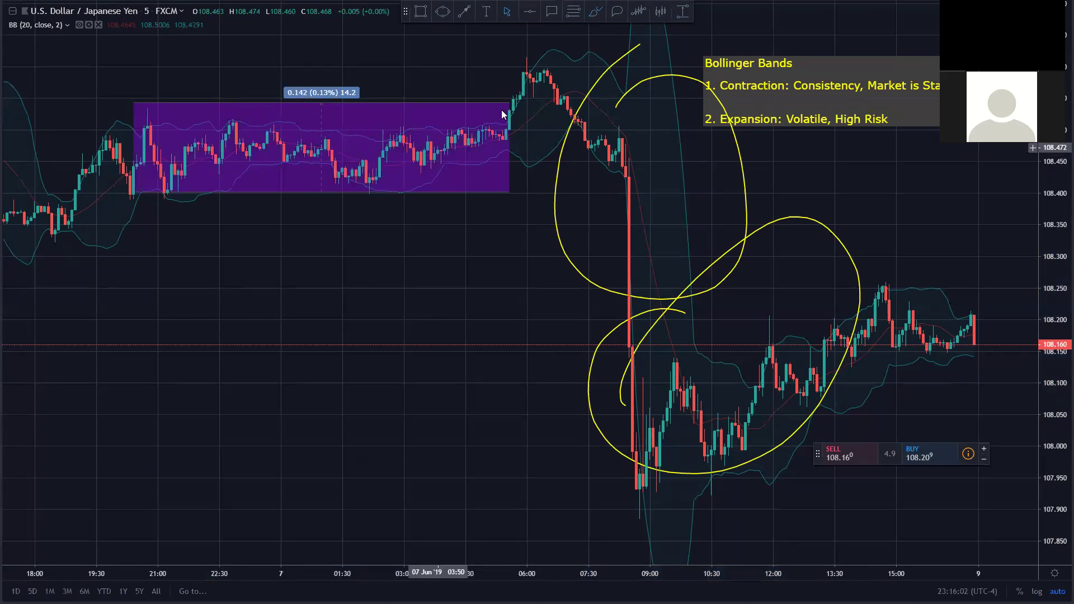
Draw a rectangle over the expansion phase, covering the sharp drop and partial recovery from about 07:55 to 13:05 on 7 June.
click(423, 17)
click(607, 53)
click(674, 410)
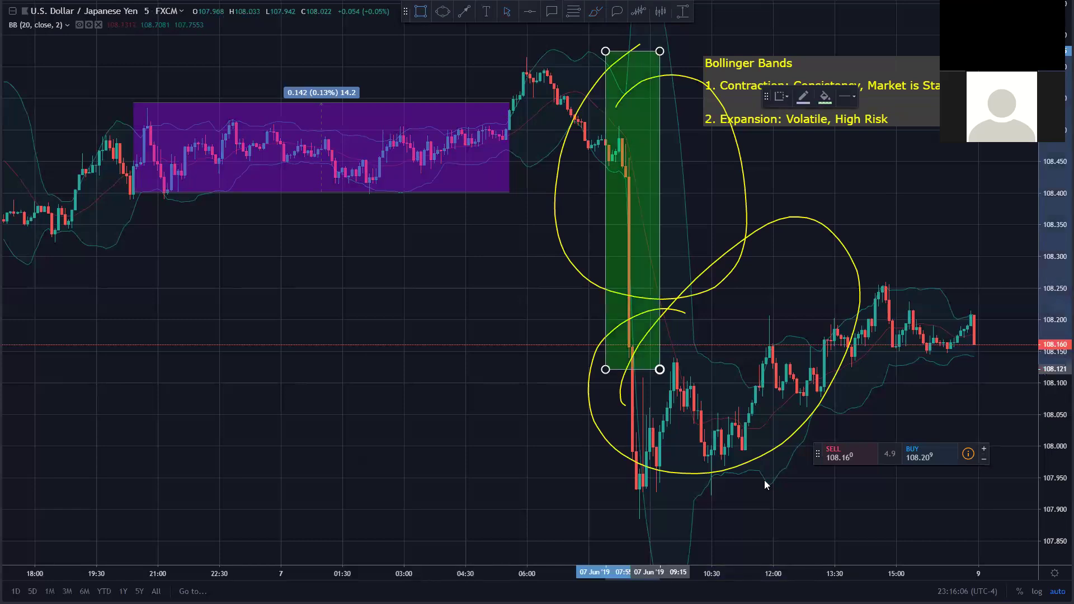
click(820, 505)
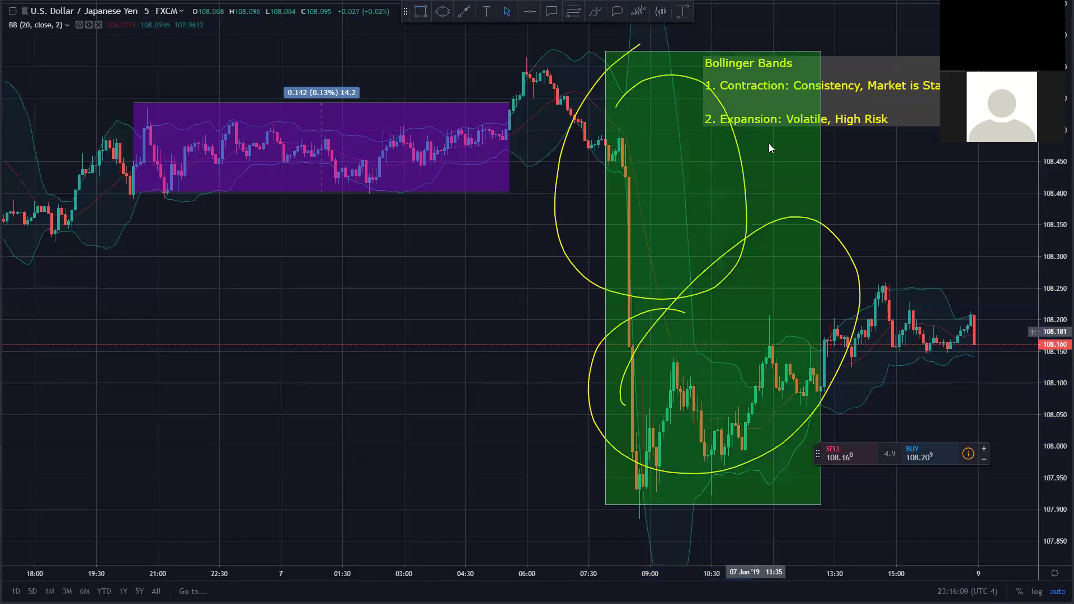
click(820, 51)
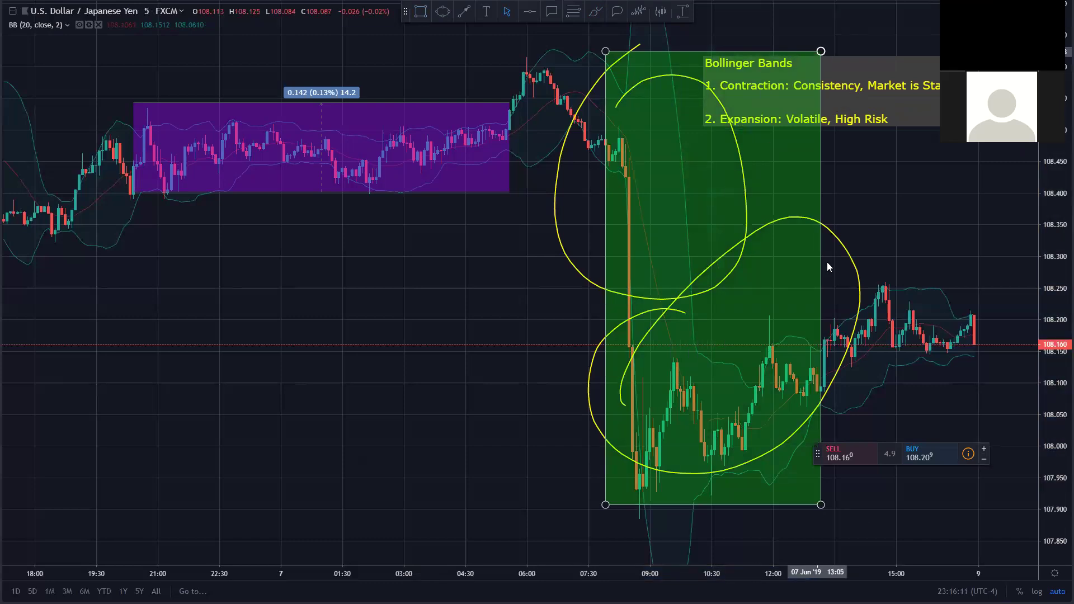
click(605, 87)
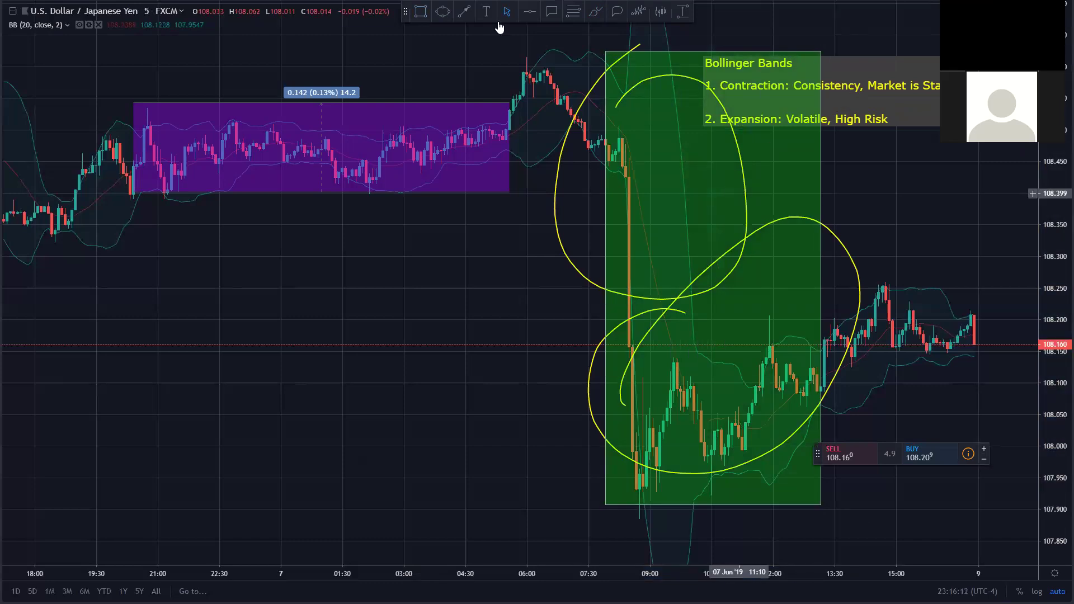
Label the green rectangle with the text "Trading Zone" above it and move the Bollinger Bands note into the empty area below the contraction phase.
click(699, 28)
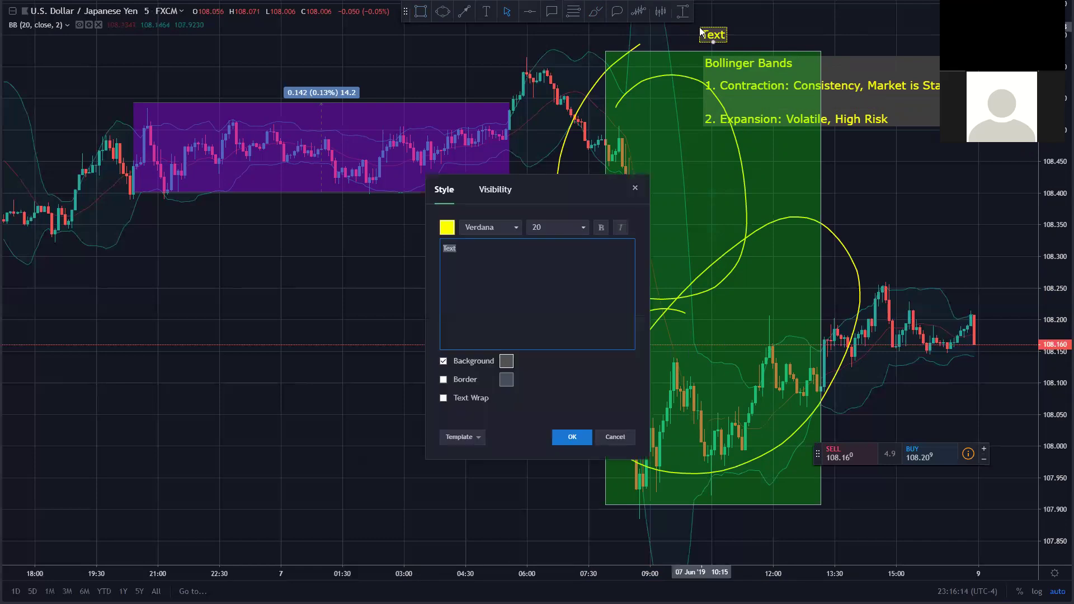
text(Trading )
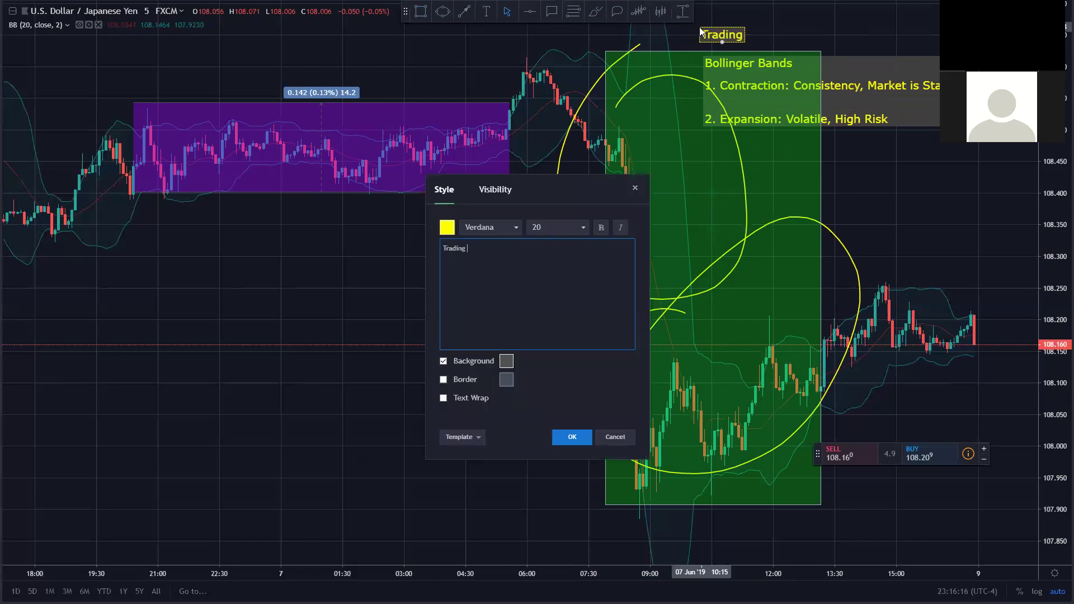
text(Zone)
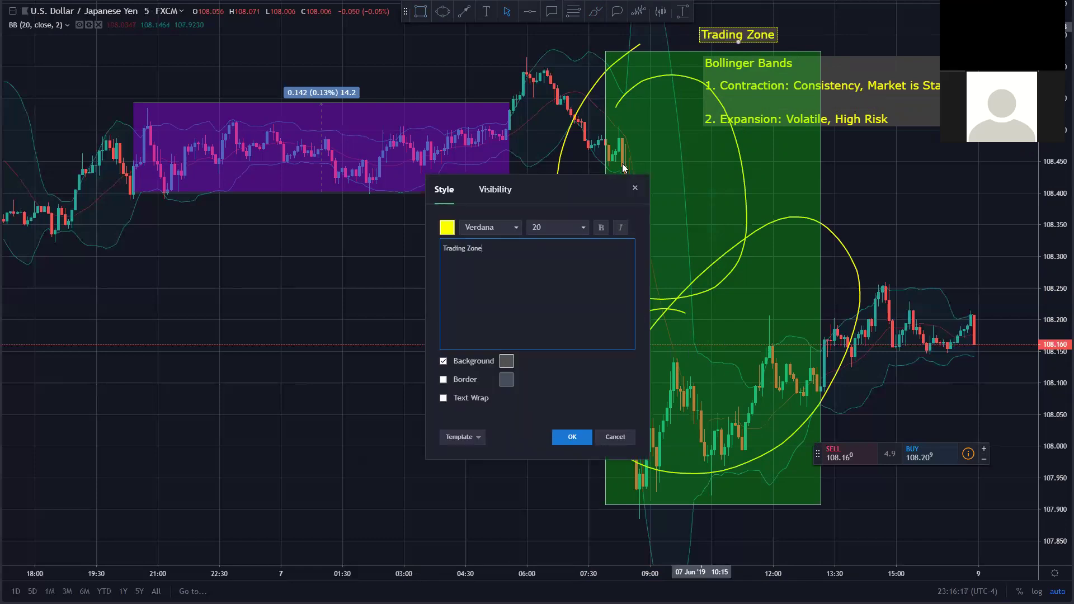
click(563, 434)
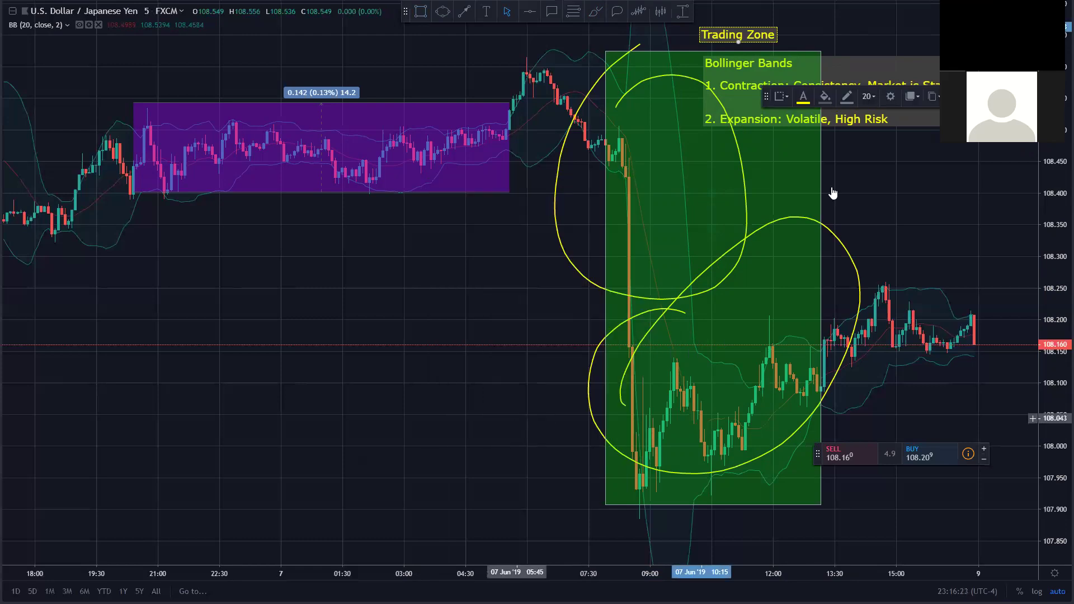
drag(755, 112, 398, 283)
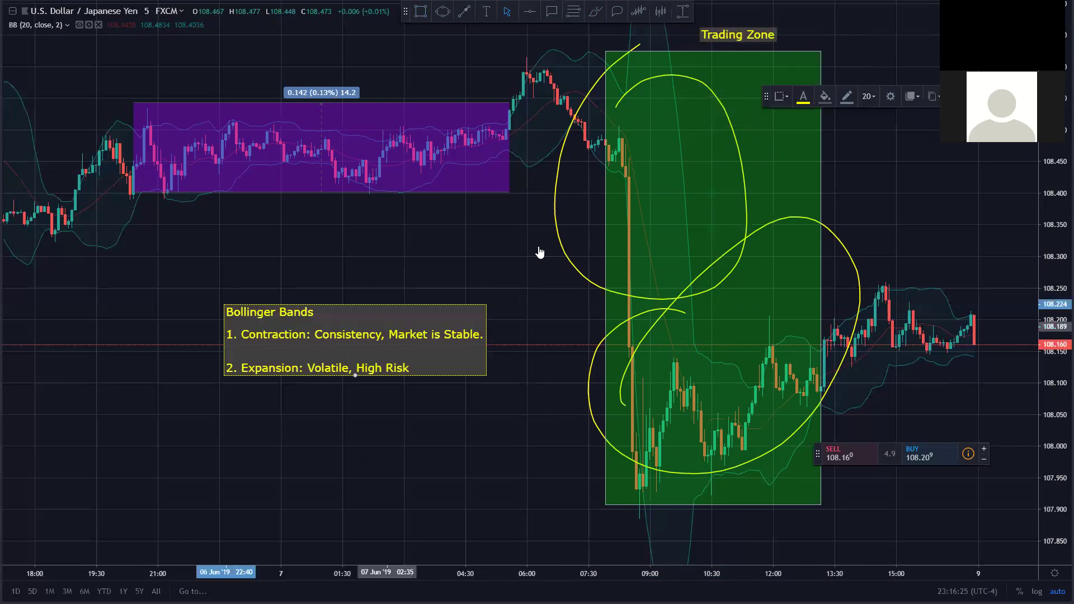
key(ctrl+z)
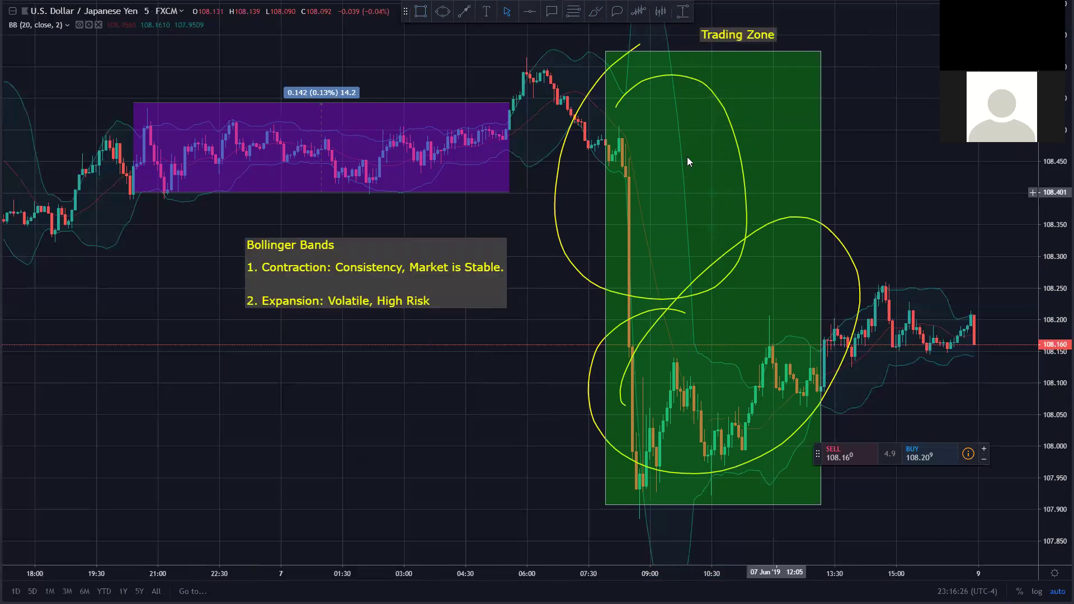
Remove both freehand Brush loops and the purple Price Range, and shift the Bollinger Bands note slightly higher.
click(705, 88)
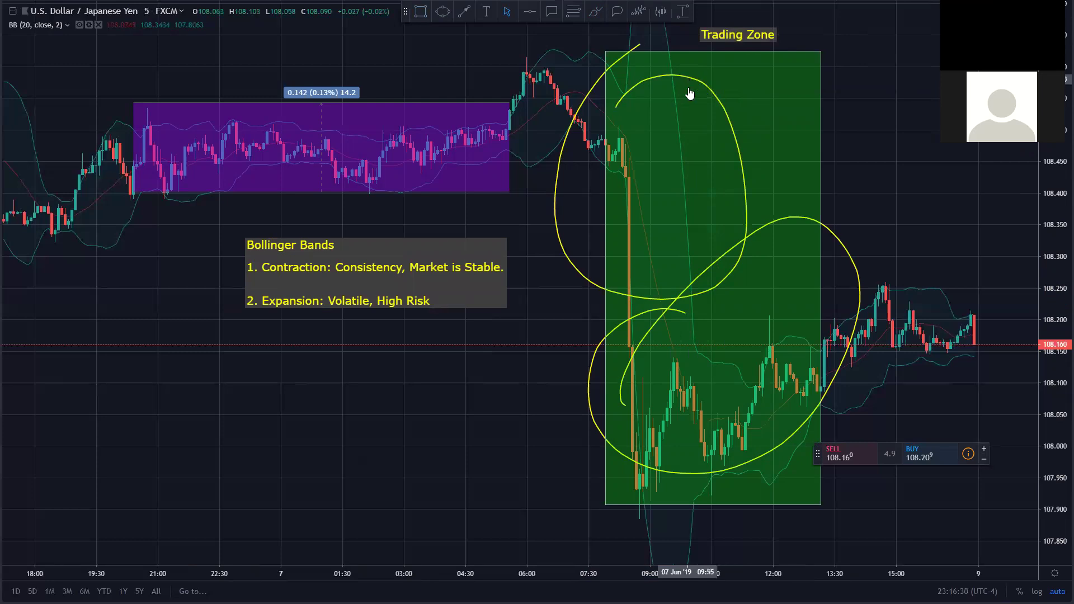
double_click(771, 216)
key(ctrl+z)
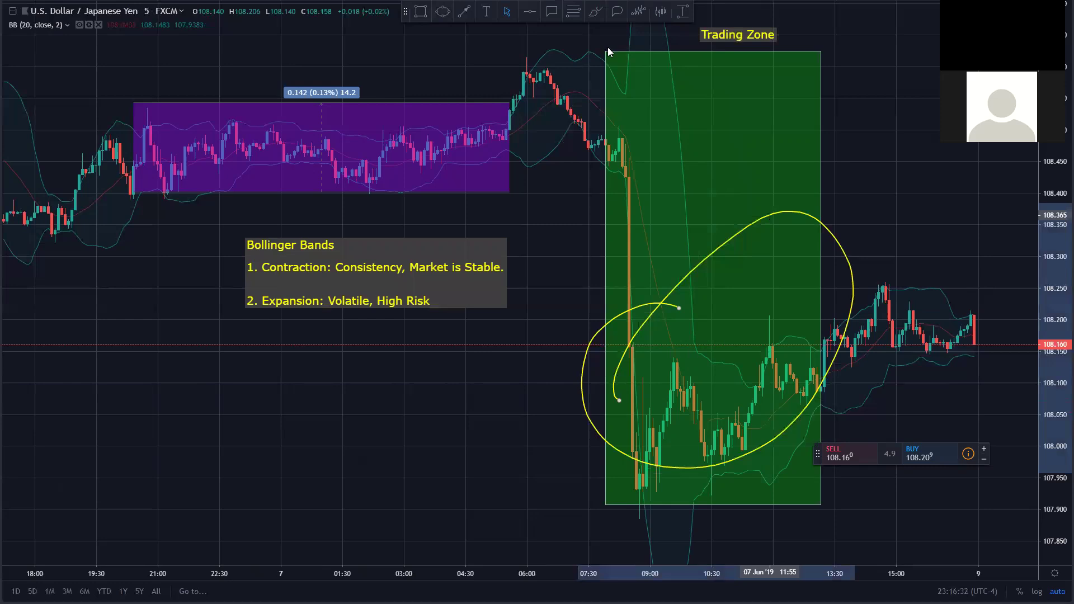
key(ctrl+z)
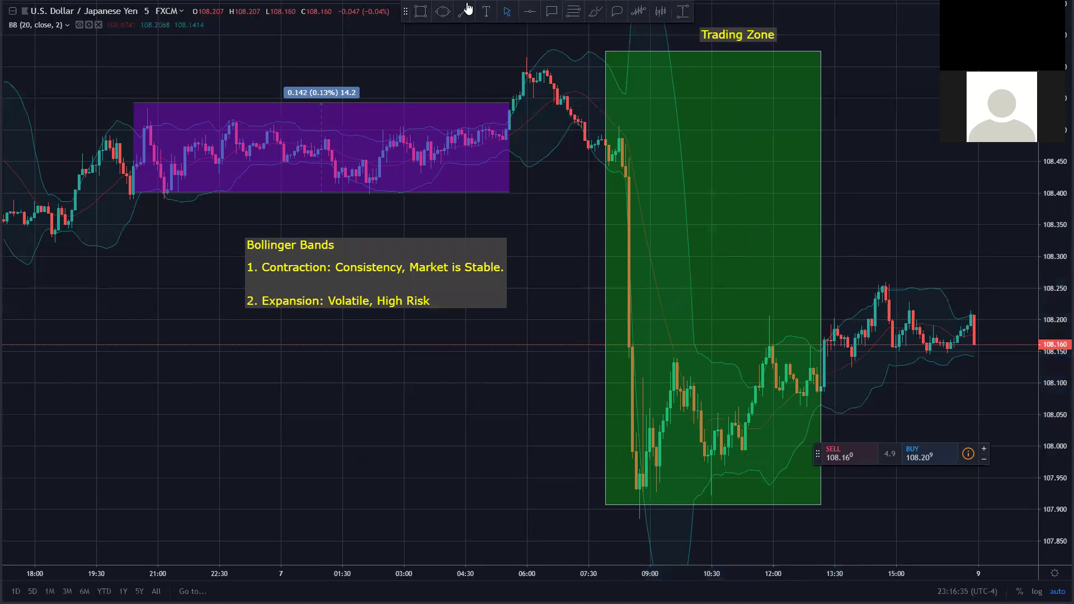
click(505, 107)
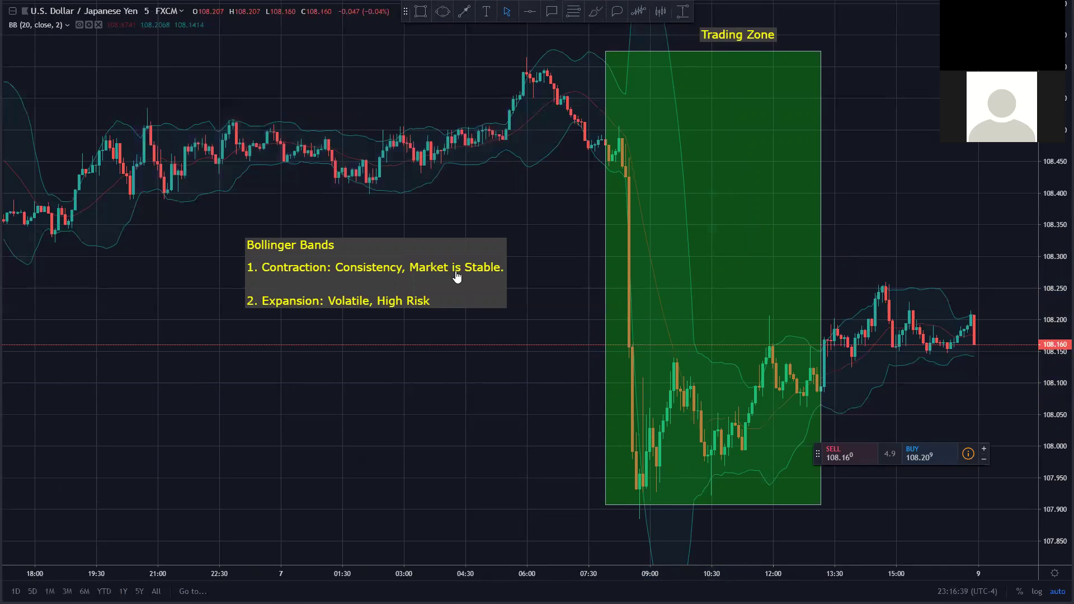
drag(452, 263, 451, 239)
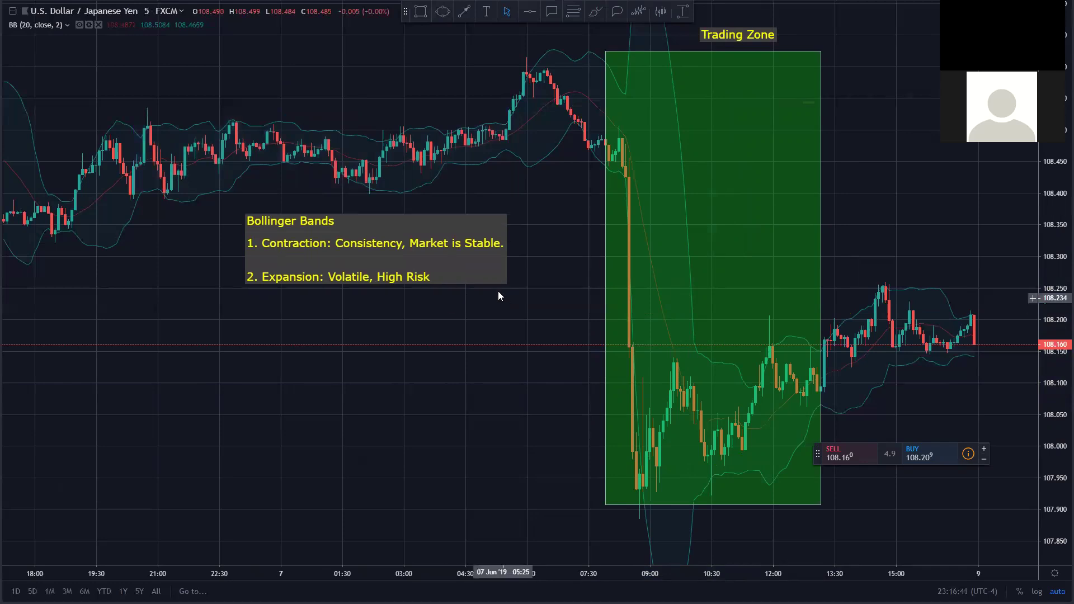
Add a new text note headed "How to Trade Using Bollinger Bands.".
click(484, 14)
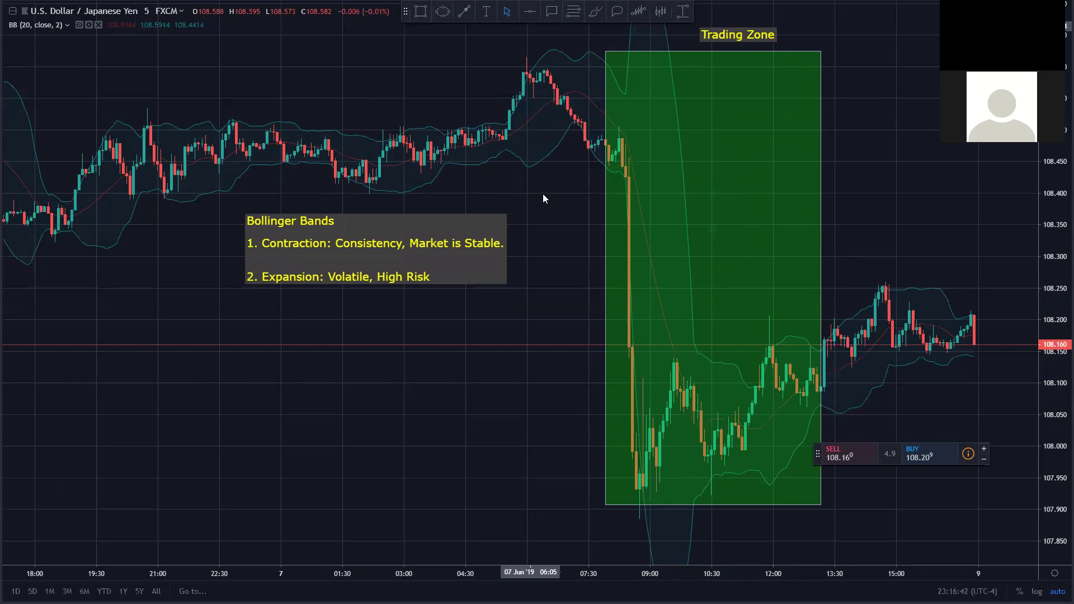
click(686, 185)
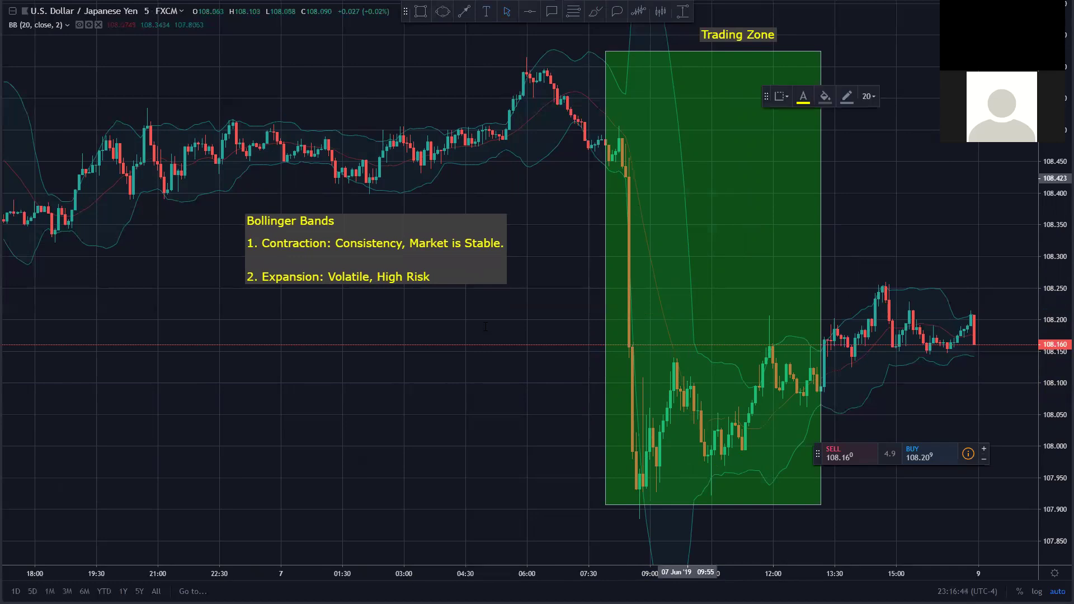
text(How to Trade Using Bollinger Bna)
key(BackSpace)
key(BackSpace)
text(ands.)
key(Return)
List "1. Over Sold." and "2. Over bought." in the new note and place it directly below the Bollinger Bands note.
text(1. Oversold.)
key(Return)
key(Return)
text(2. Over bo)
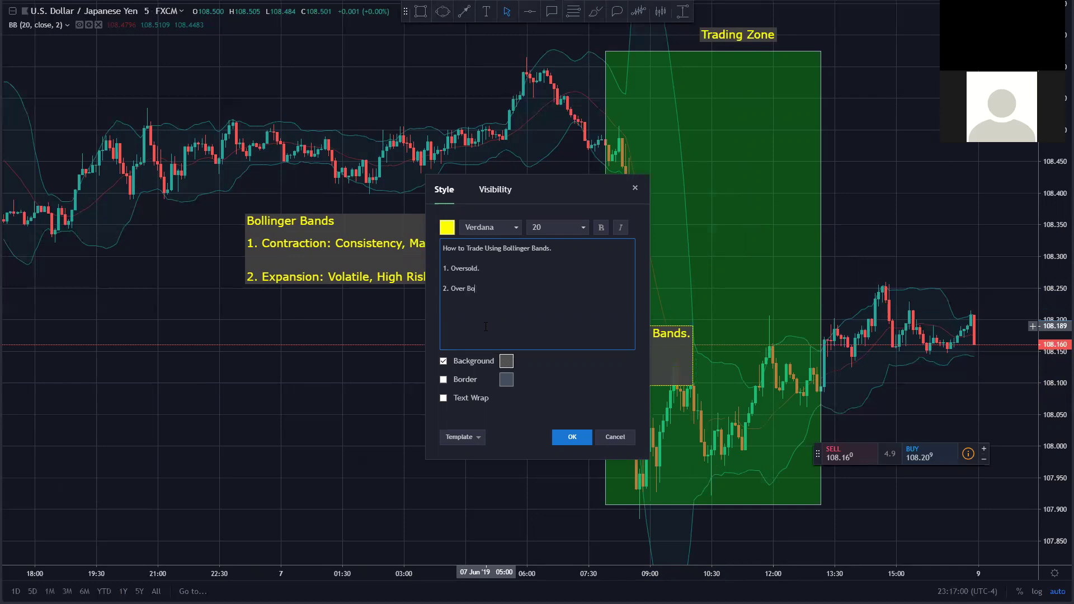
text(ught.)
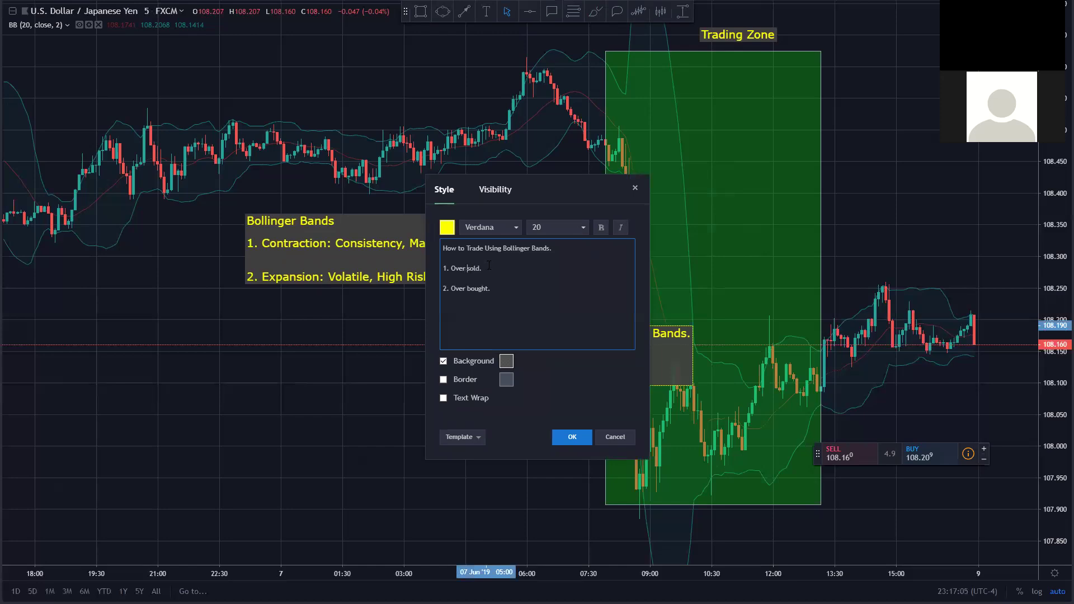
key(BackSpace)
text(S)
click(573, 436)
drag(545, 361, 306, 338)
click(518, 297)
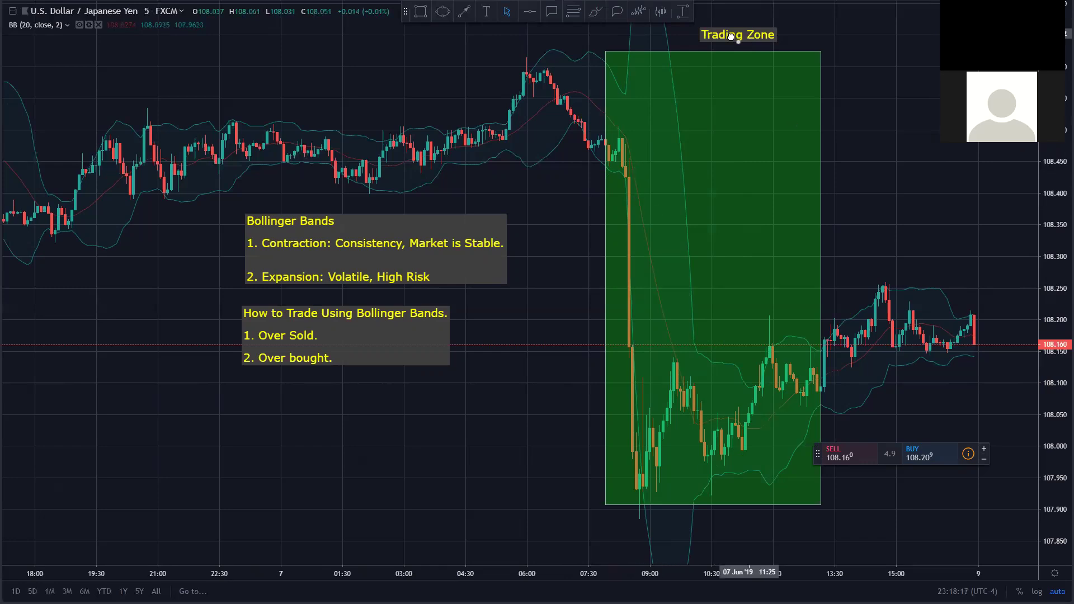
Centre the "Trading Zone" label above the green rectangle.
drag(731, 35, 704, 34)
click(606, 292)
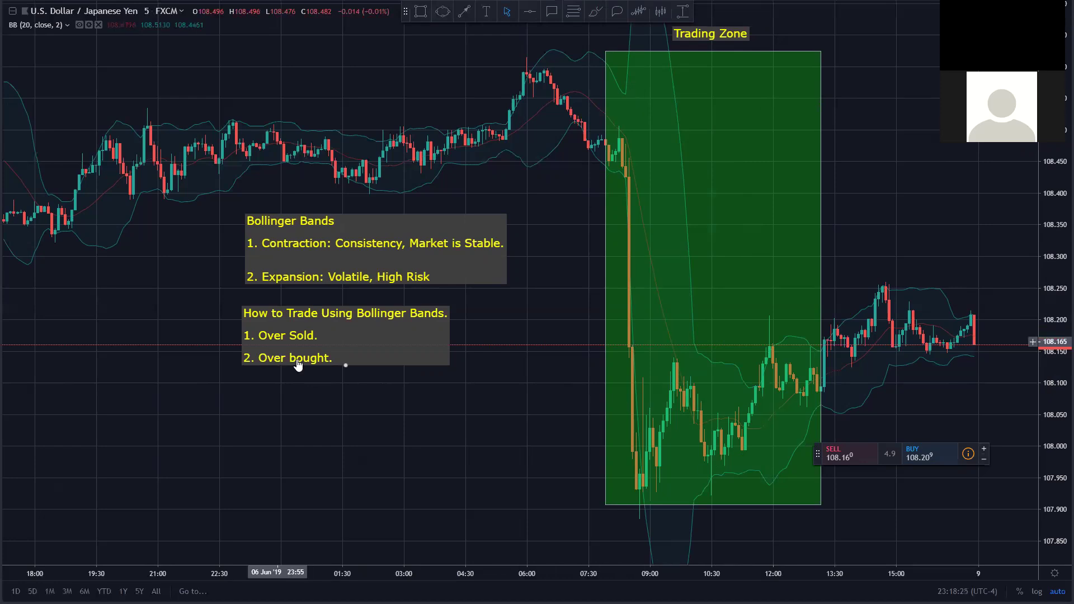
click(626, 106)
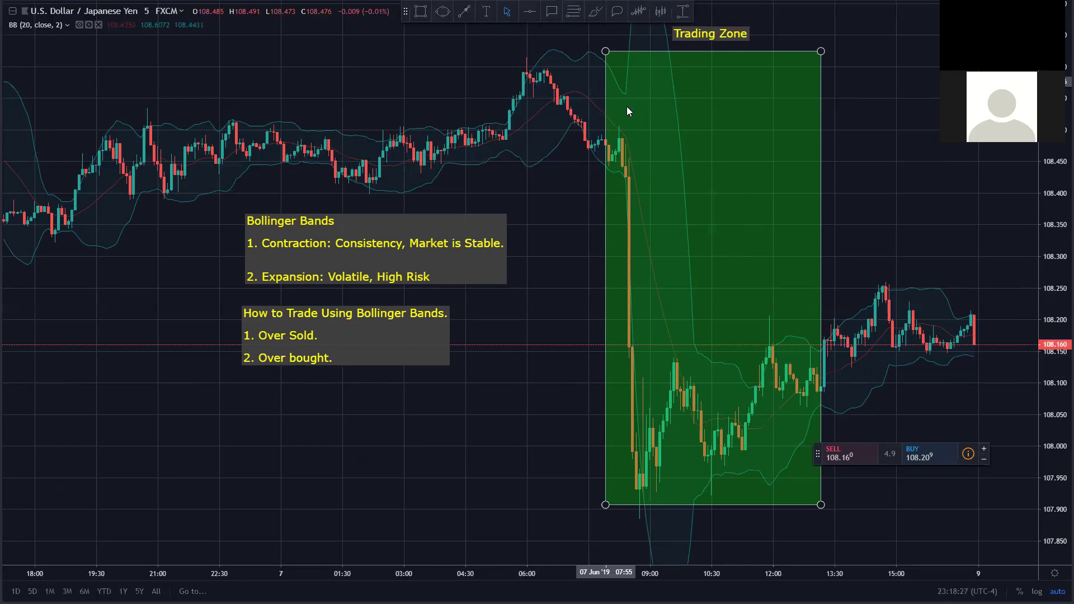
Draw a small ellipse over the price peak near the upper band, around 06:00 on 7 June.
click(757, 182)
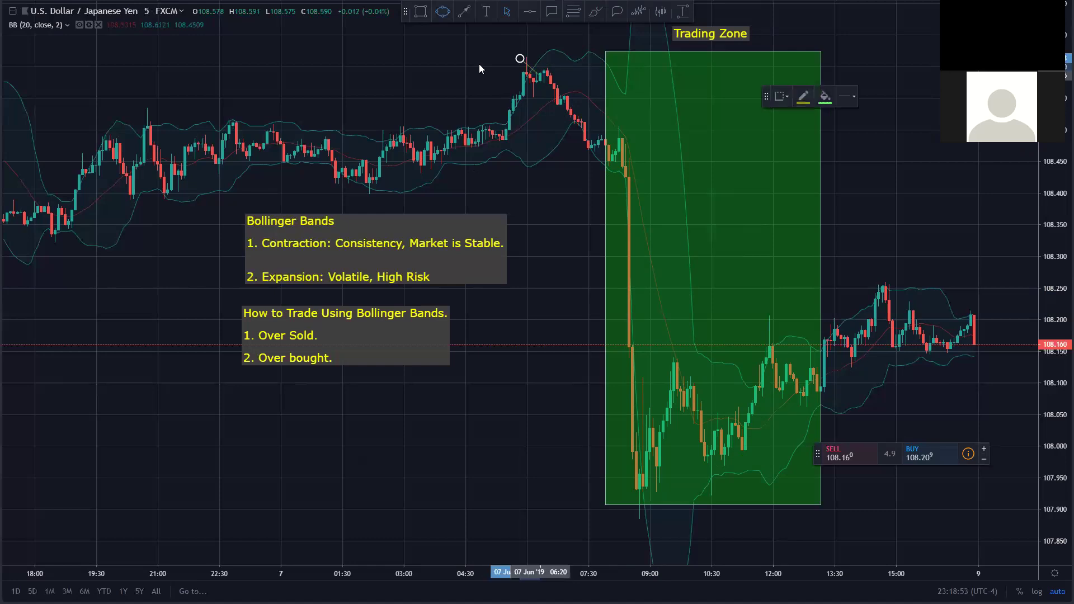
drag(519, 59, 540, 76)
click(530, 66)
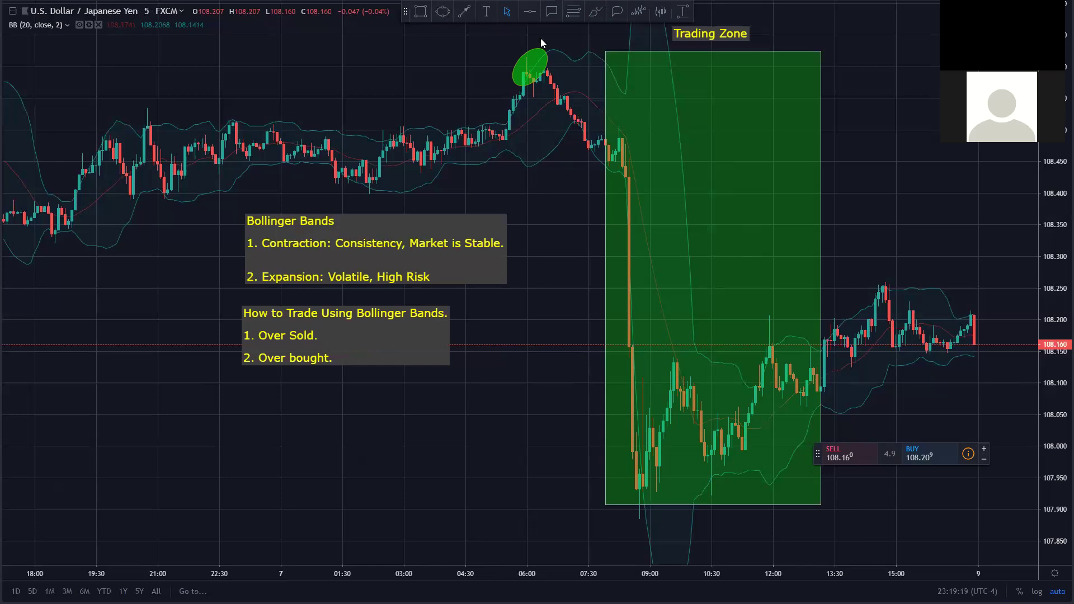
Attach a comment reading "Sell overbought Area" to the upper edge of the ellipse at the price peak.
click(620, 81)
click(617, 11)
click(537, 51)
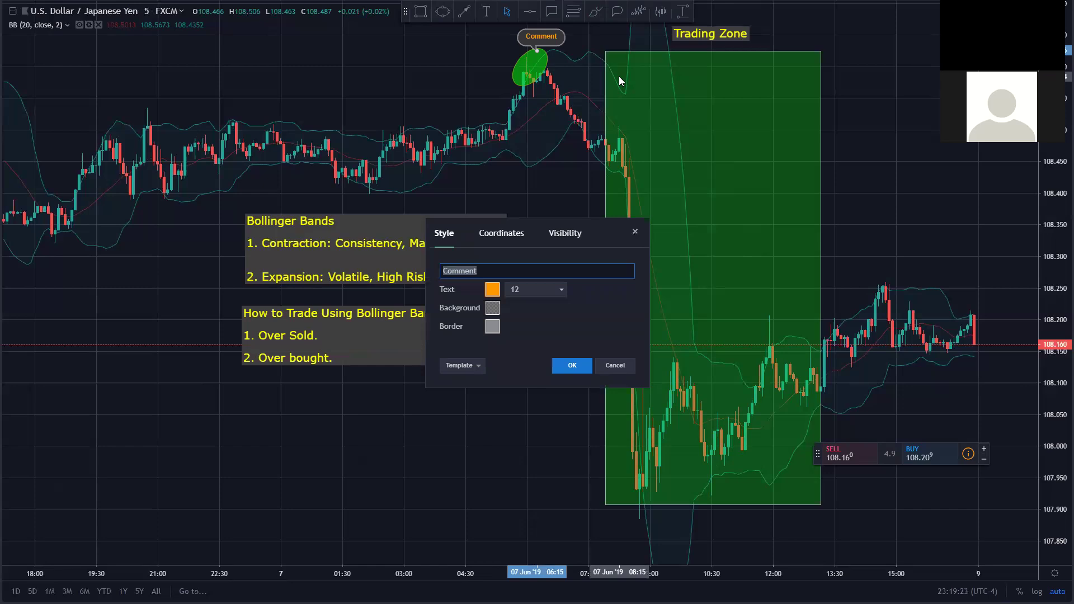
text(Sell)
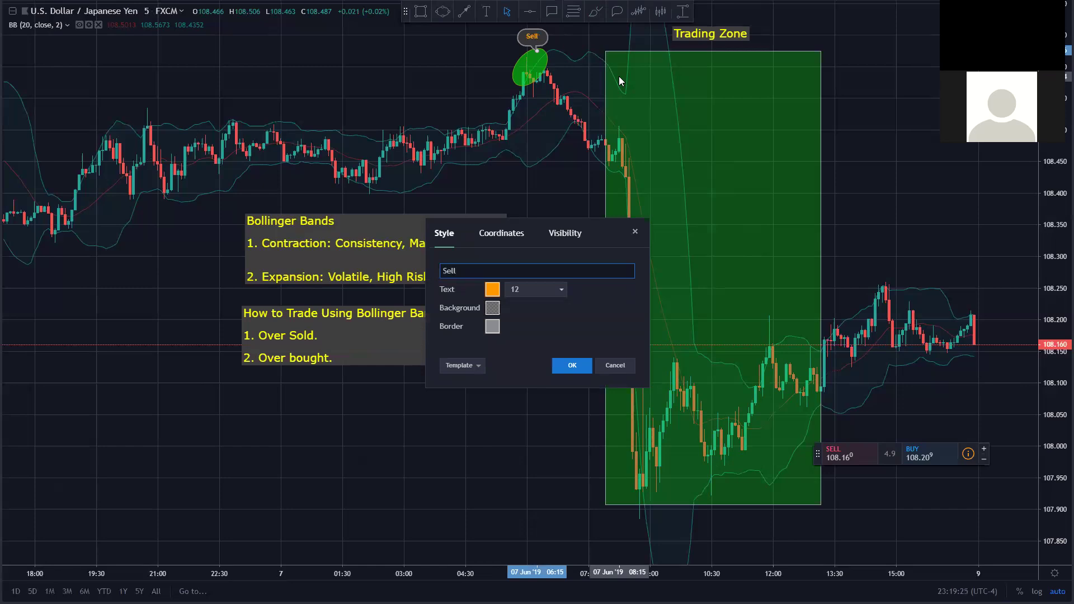
text( overbought Area)
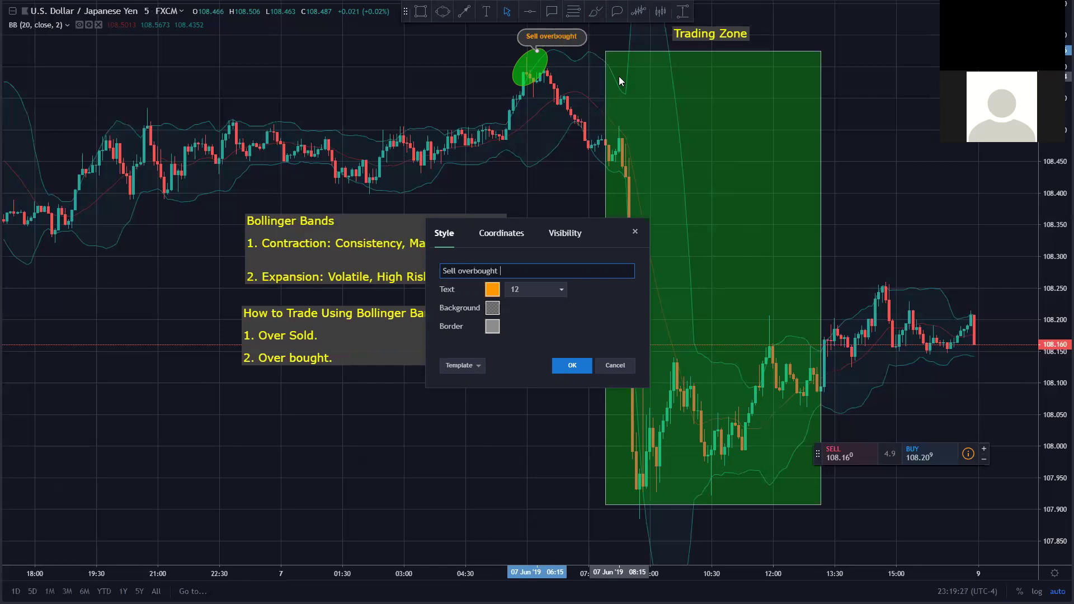
click(575, 366)
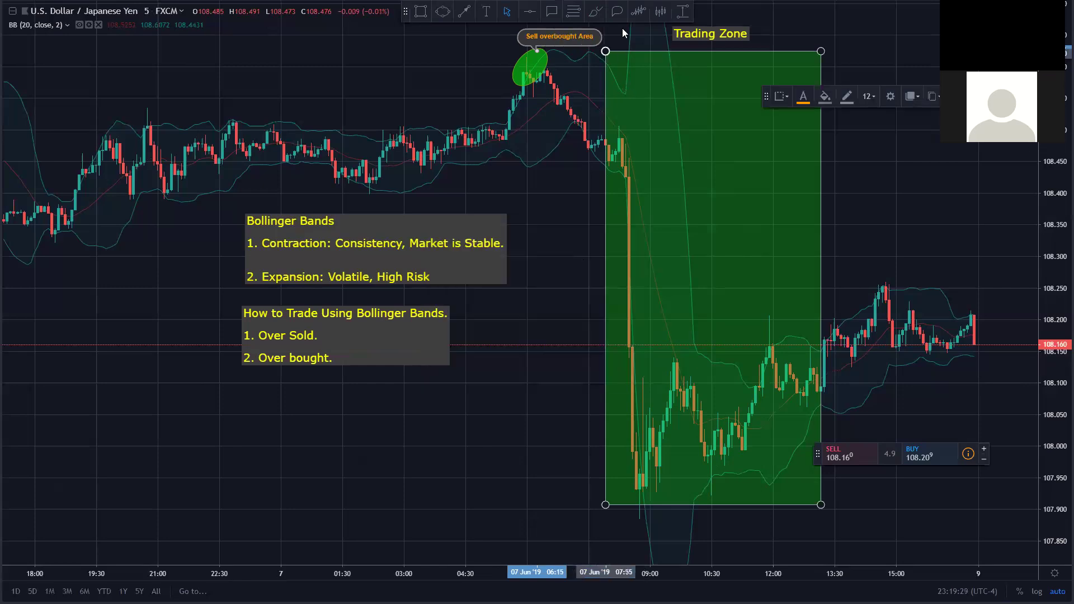
Add a second comment just below the ellipse reading "take profit near the moving average of Bollinger Bands".
click(530, 101)
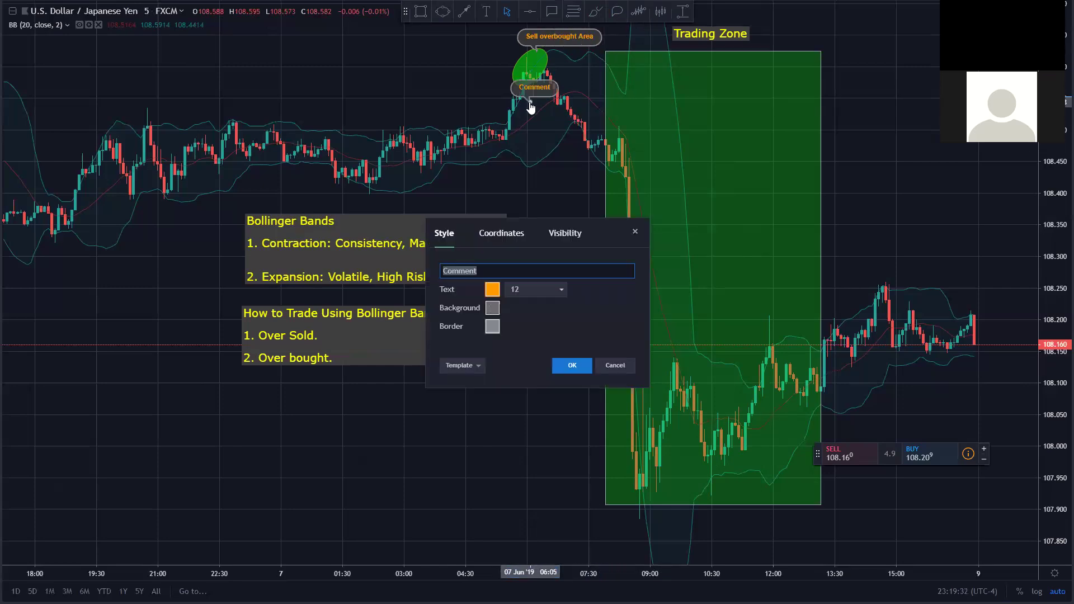
text(take profit near the )
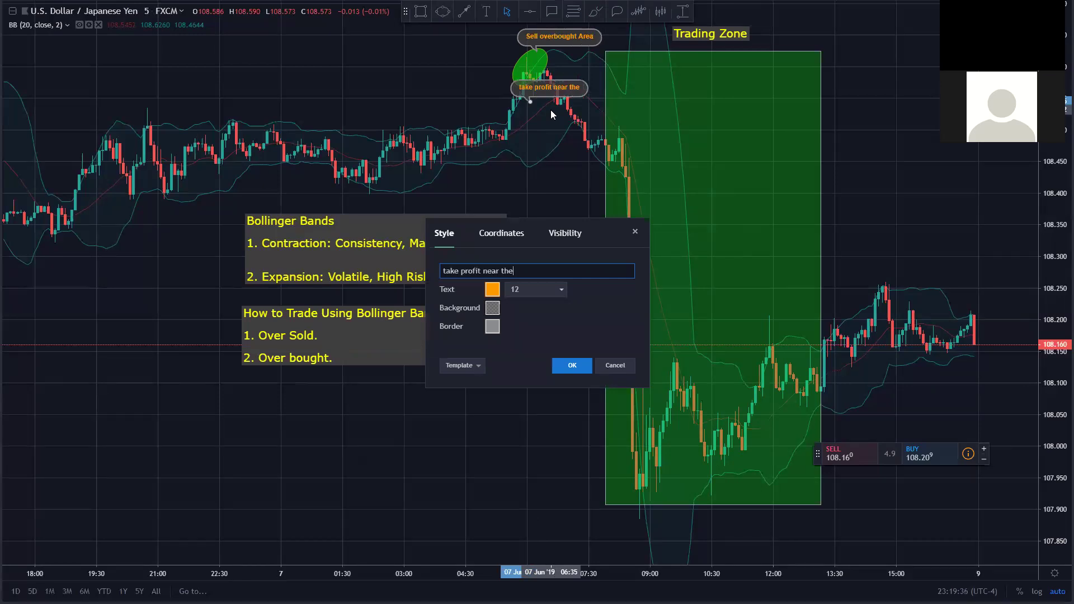
text(moving average of )
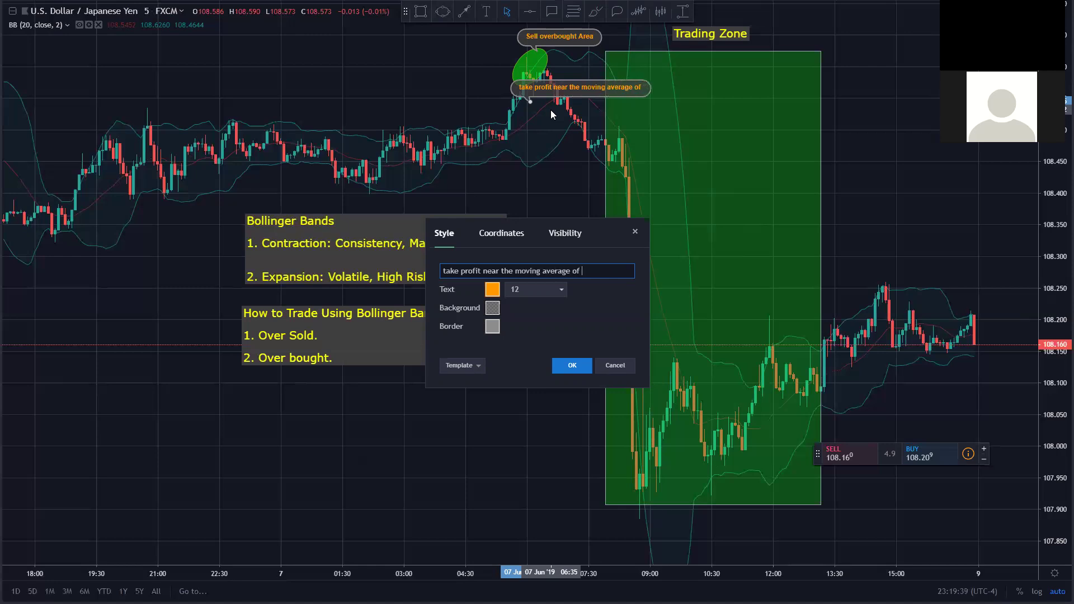
text(Bollinger Bands)
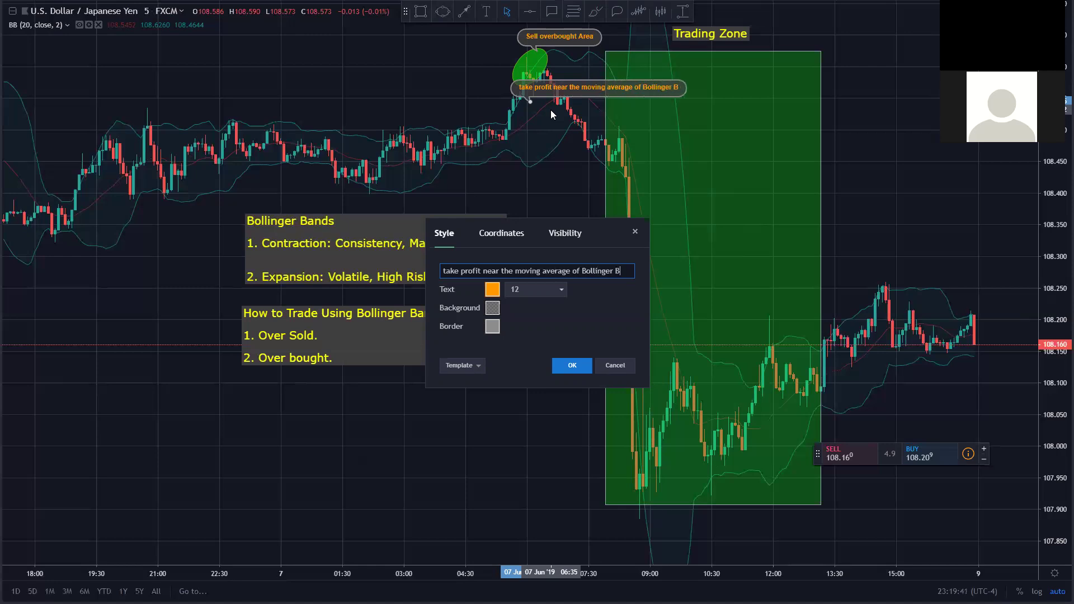
click(572, 365)
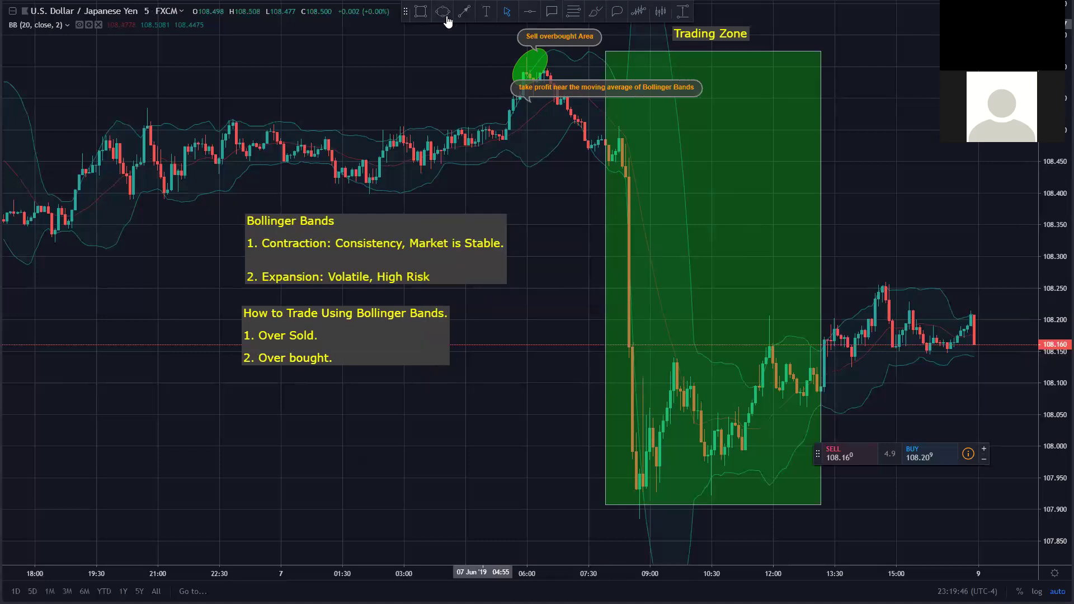
Add the text "Look for a Pull Back." and place it just before the ellipse at the price peak.
click(438, 50)
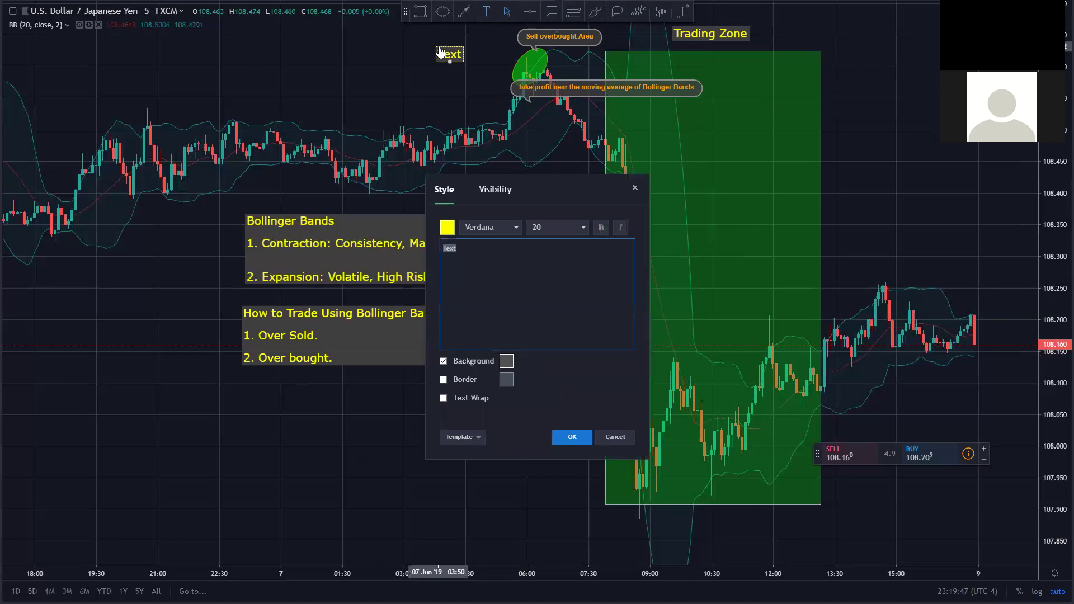
text(Look for a PU)
key(BackSpace)
text(ull Back.)
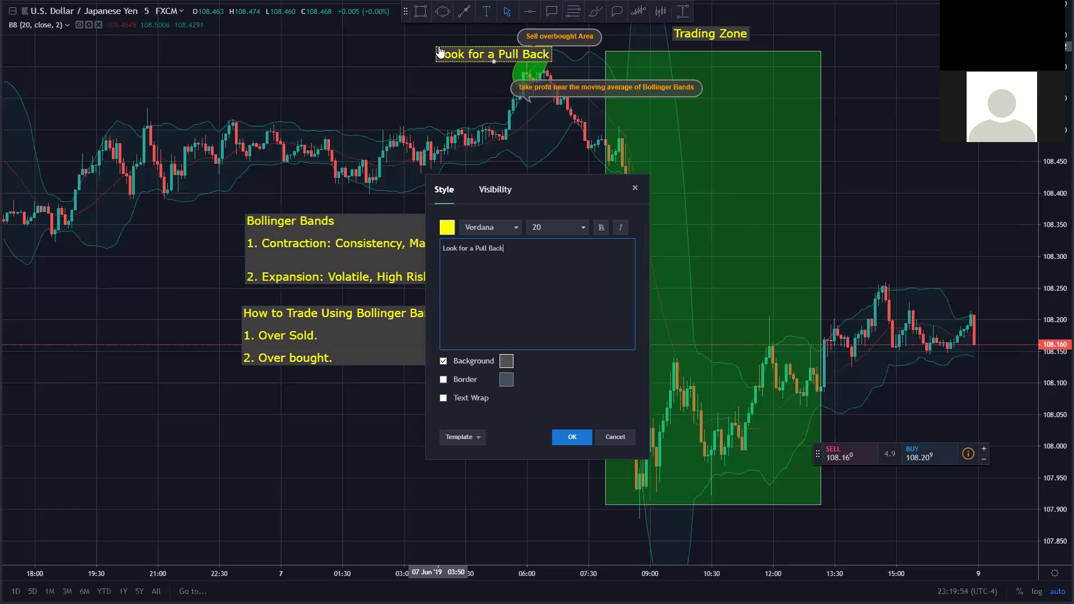
click(571, 437)
drag(450, 62, 403, 47)
click(446, 85)
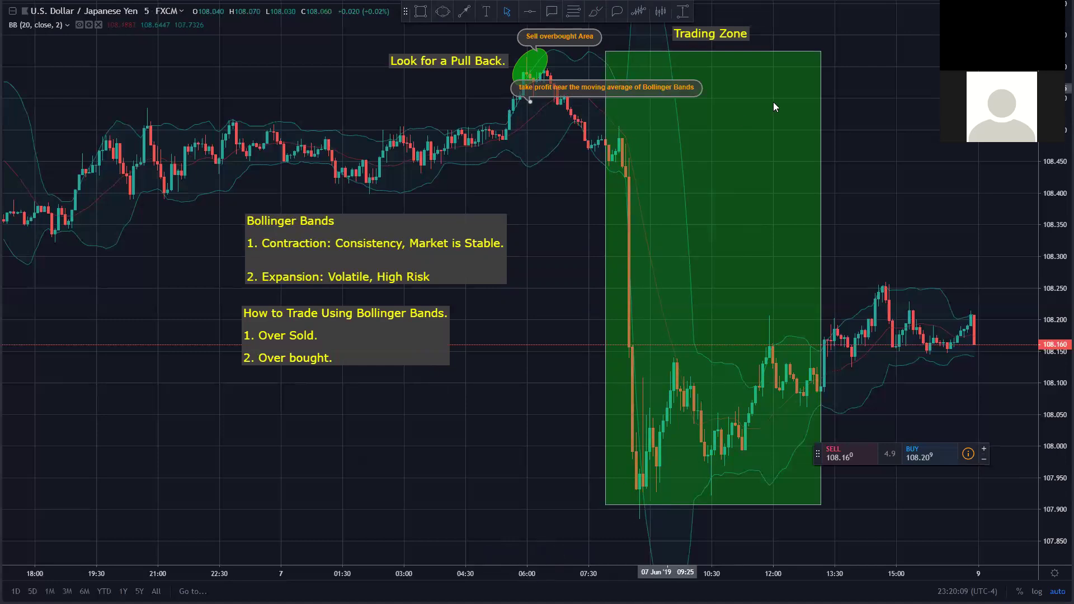
Circle the low of the sharp drop, around 08:45 on 7 June, with a small freehand Brush loop.
click(617, 56)
click(595, 11)
mouse_move(618, 498)
mouse_down()
mouse_move(641, 479)
mouse_move(640, 504)
mouse_up()
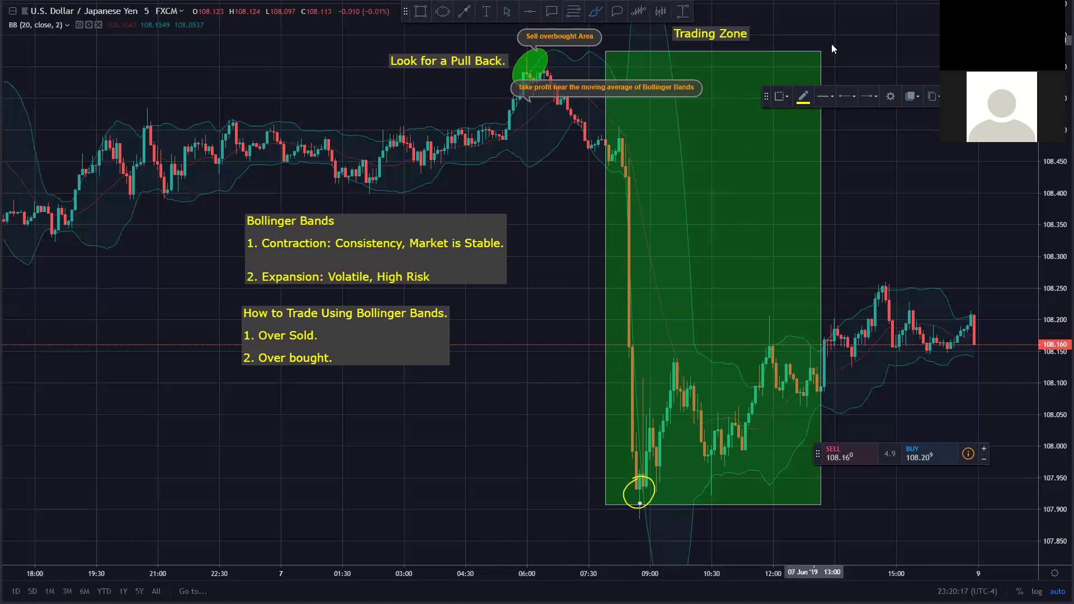
Add the text "Buy During Oversold Area." and place it just below the circled low of the sharp drop.
drag(767, 98, 770, 27)
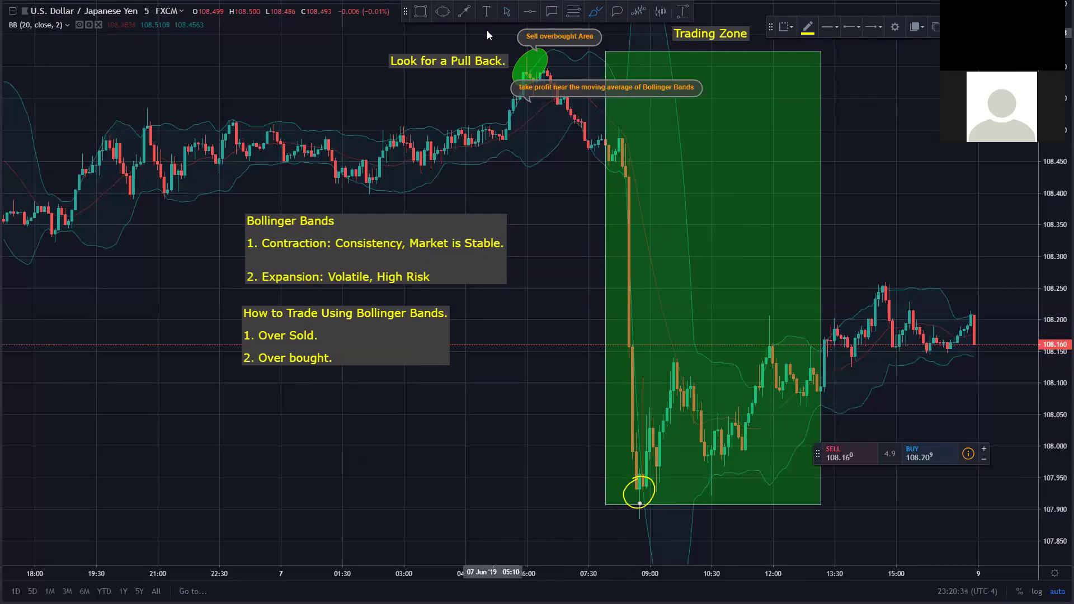
click(442, 13)
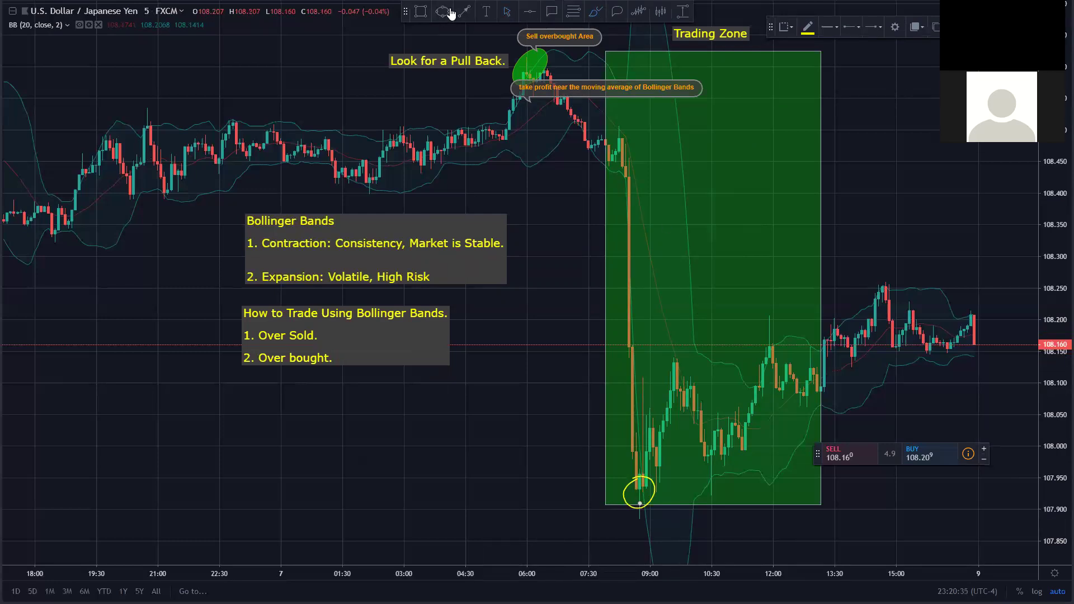
click(553, 486)
text(Buy During )
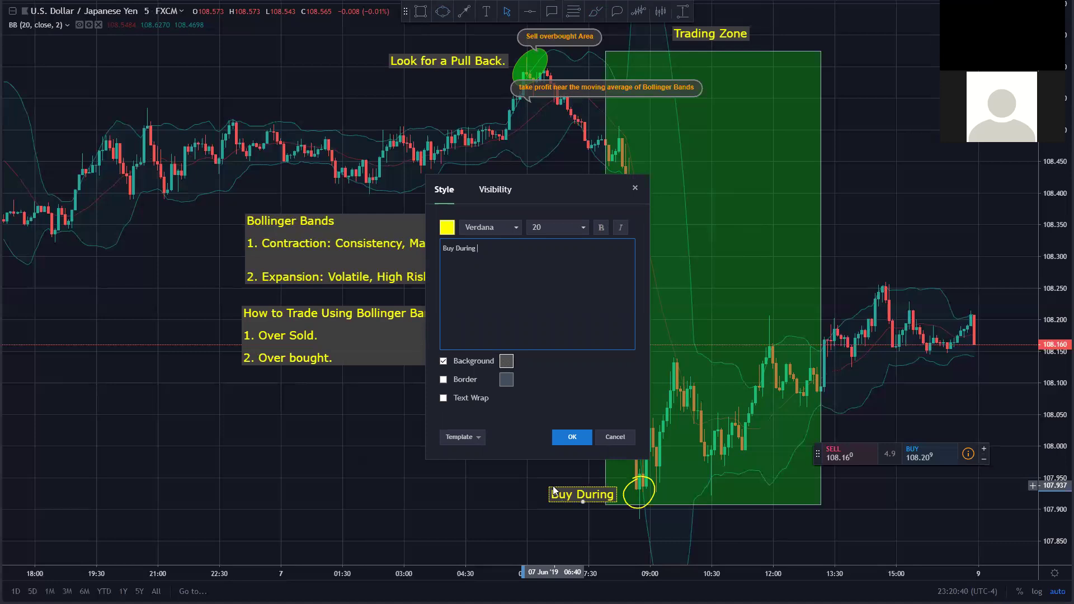
text(Oversold Area.)
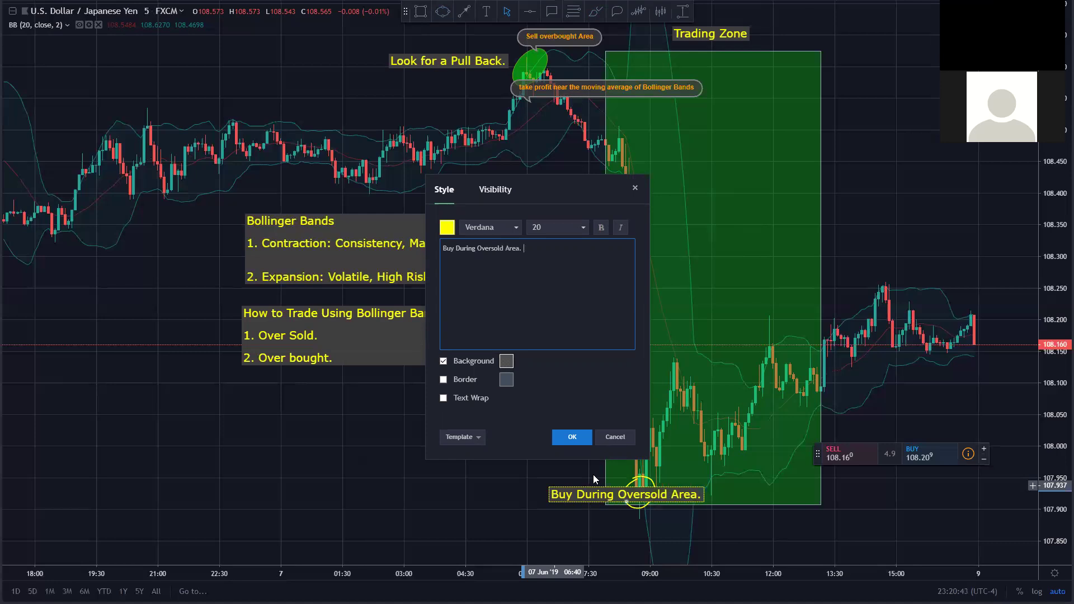
click(622, 541)
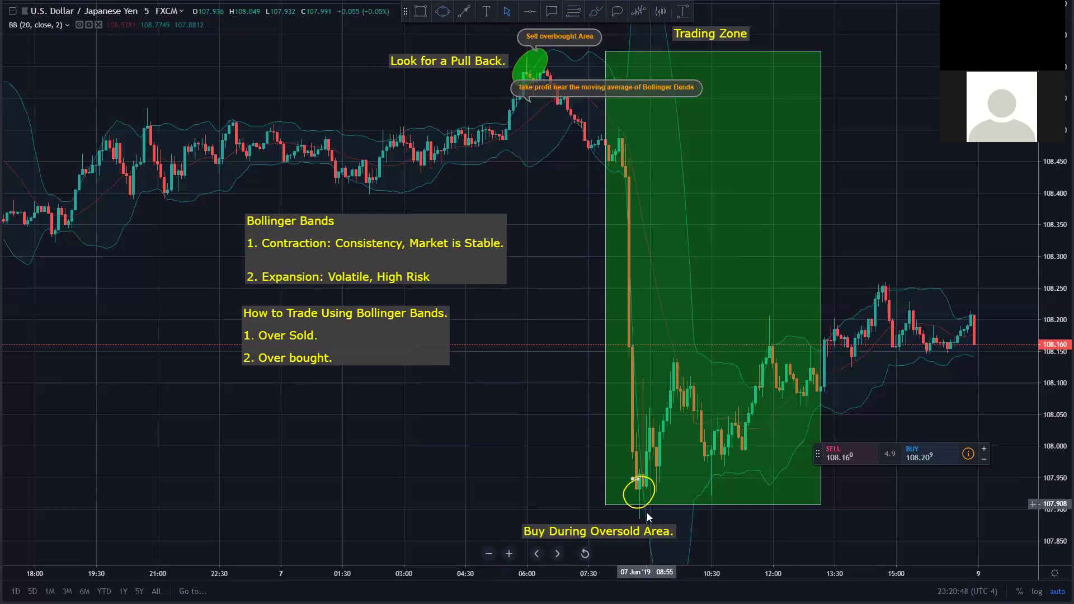
Draw a green arrow pointing down to the circled low and label its tail with the text "Pull Back".
click(459, 11)
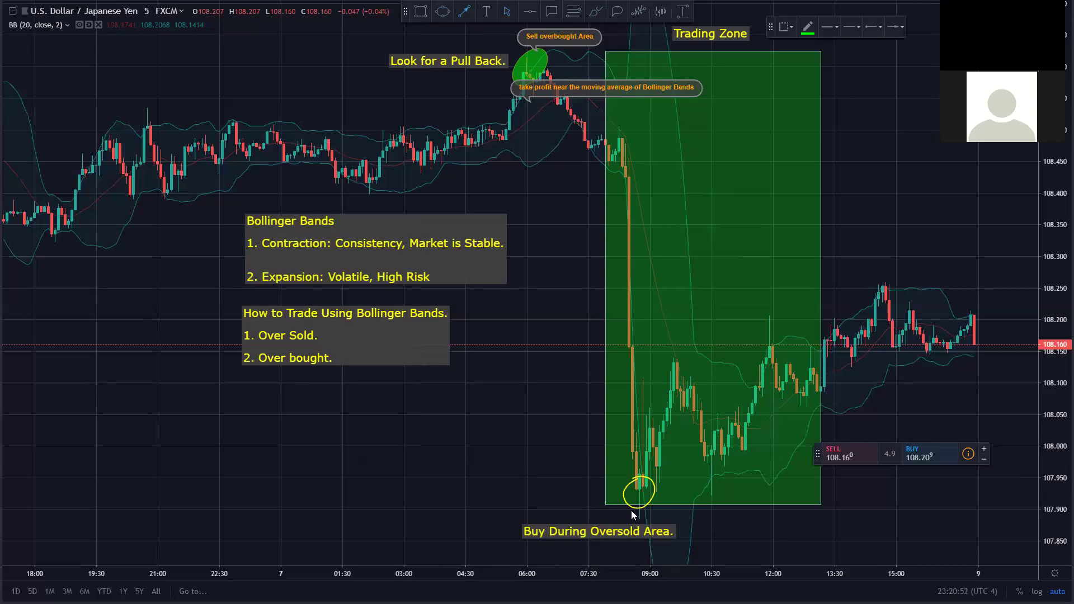
drag(630, 510, 564, 452)
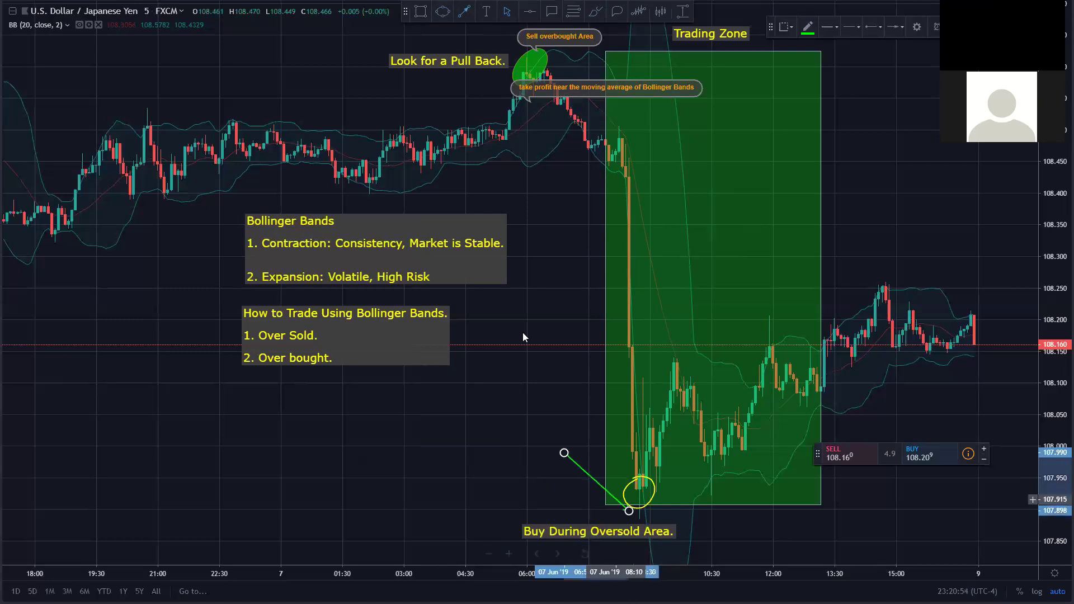
click(550, 406)
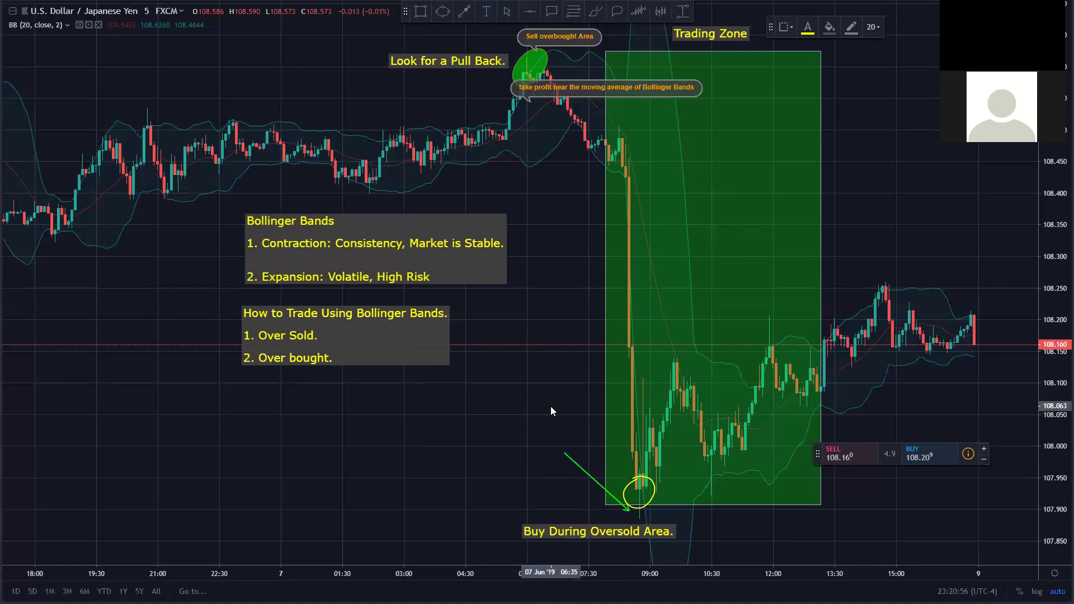
click(551, 406)
text(Pull Back)
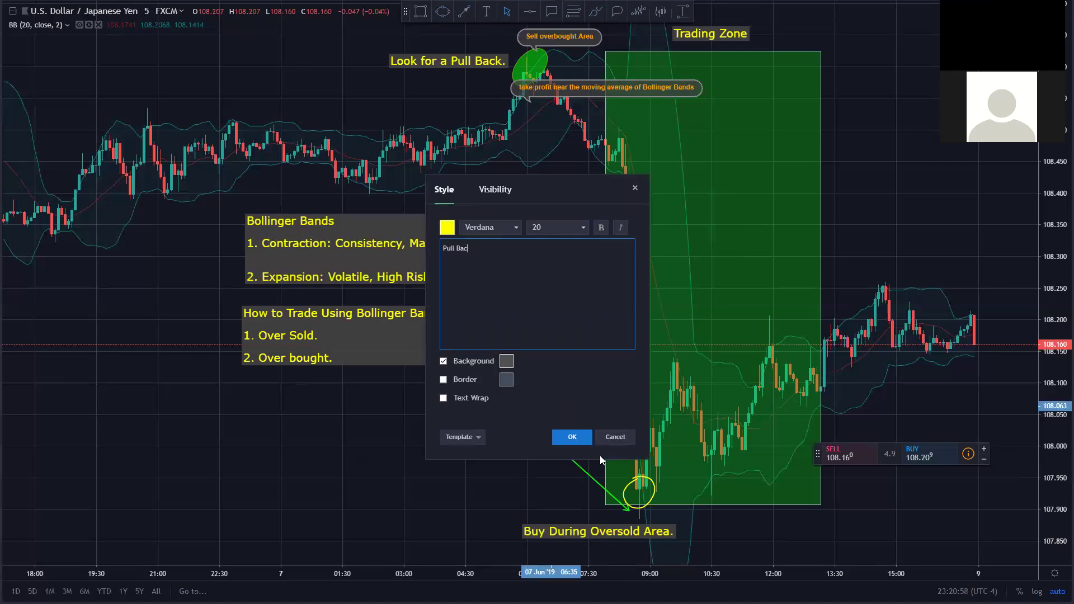
click(571, 436)
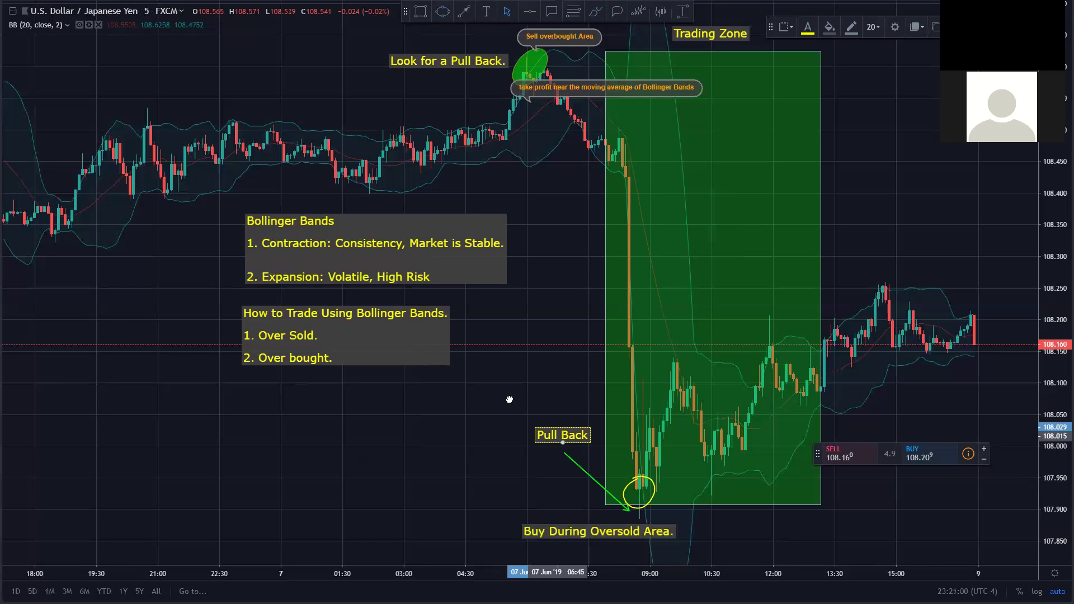
click(655, 342)
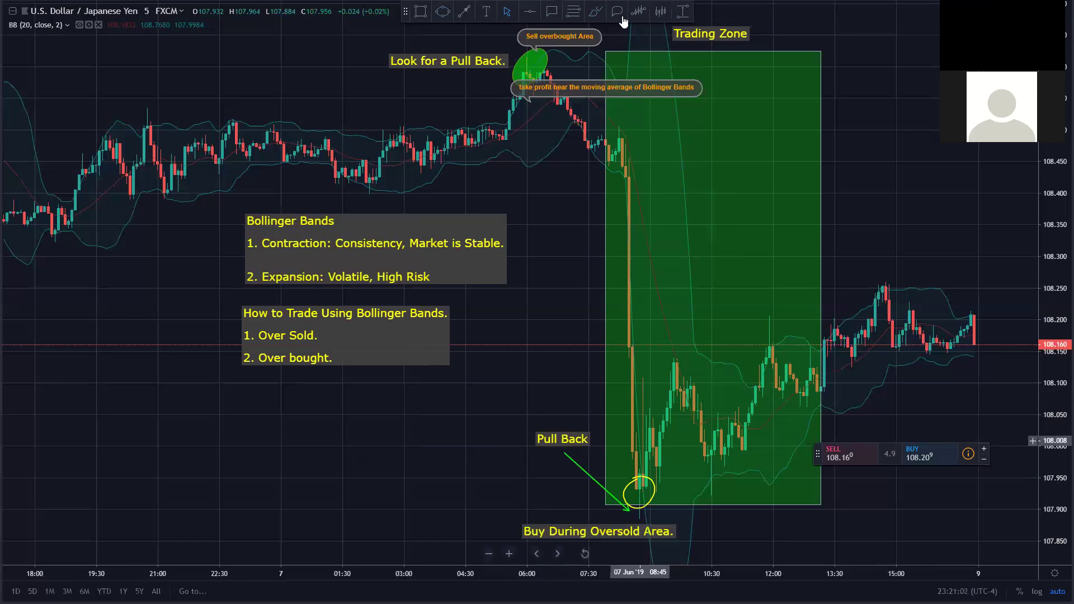
Place a Price Range from the circled low, about 107.923 at 08:45, up to the rebound high near 108.143 at 09:40.
click(677, 12)
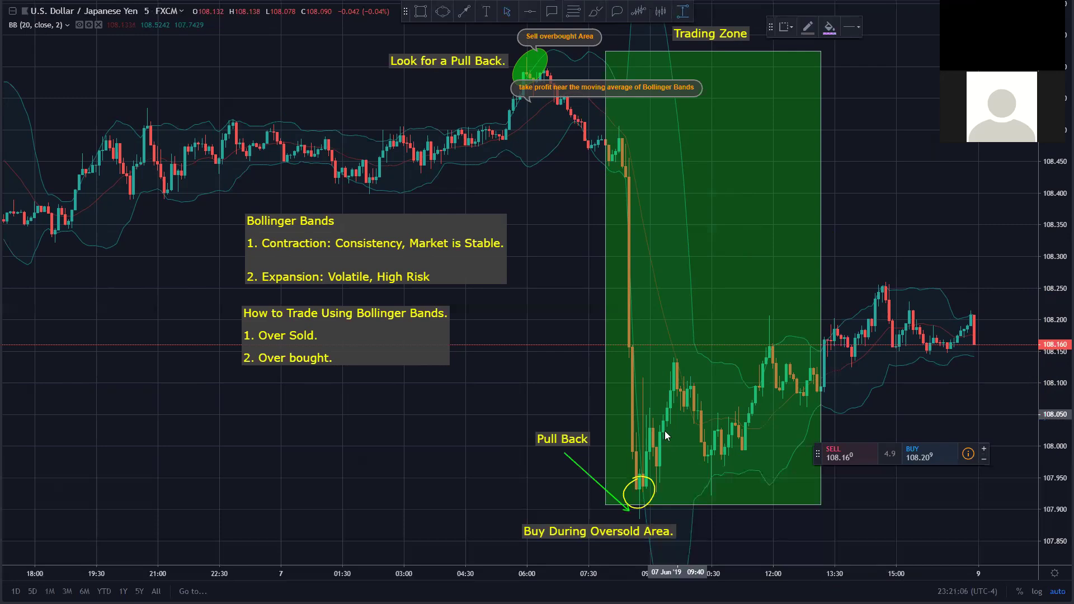
click(643, 494)
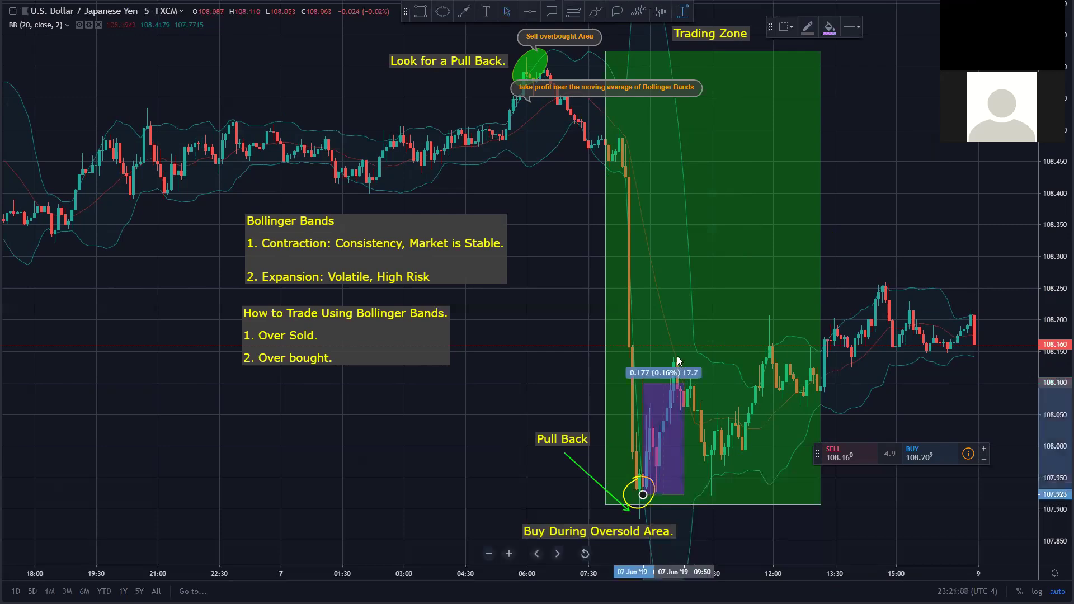
click(677, 356)
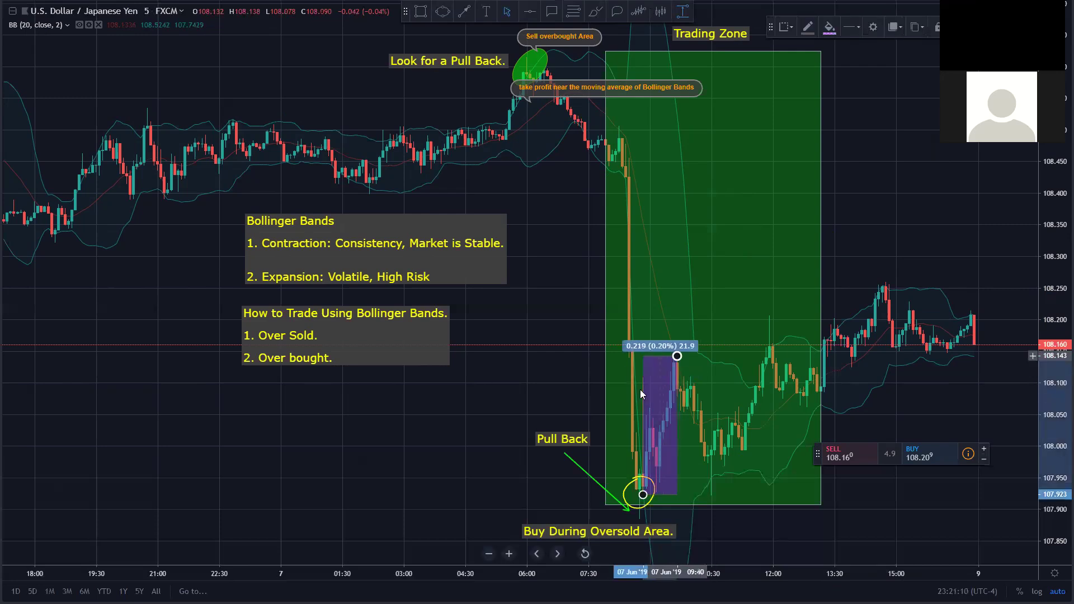
click(667, 364)
click(677, 375)
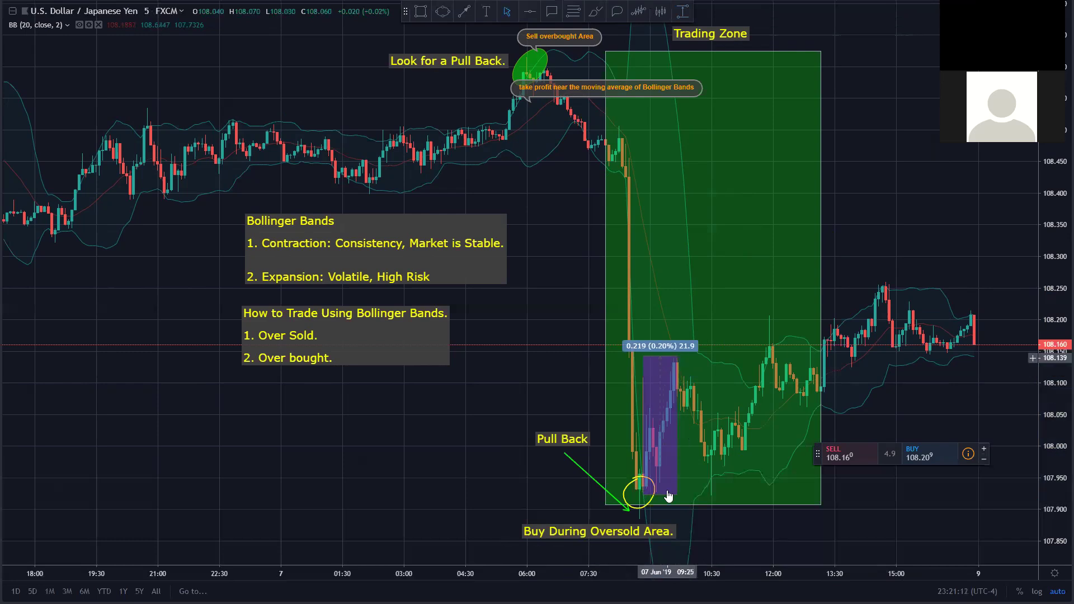
click(635, 365)
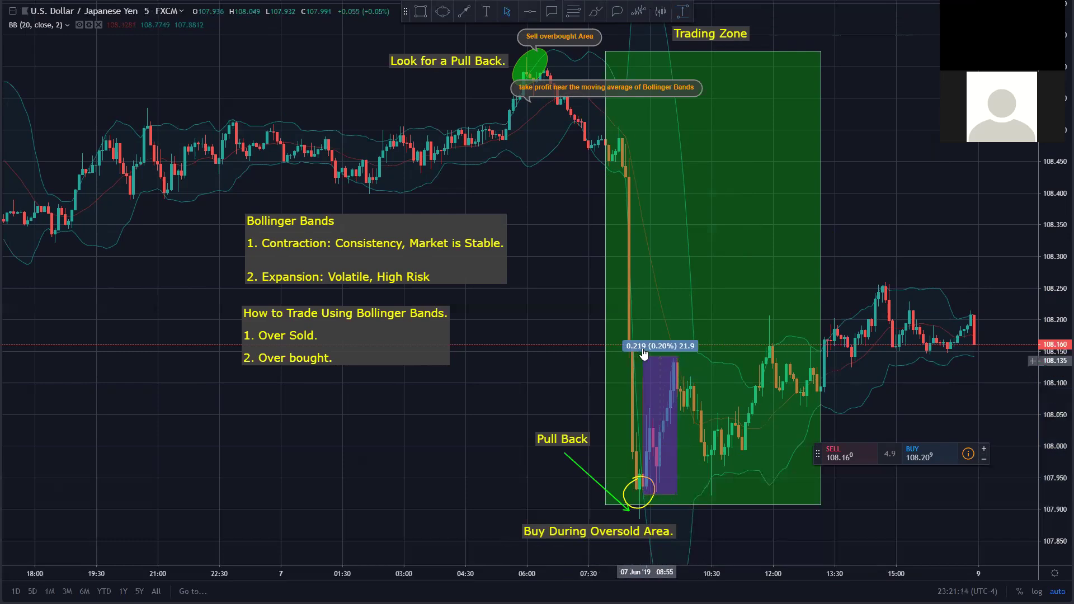
drag(644, 497, 639, 496)
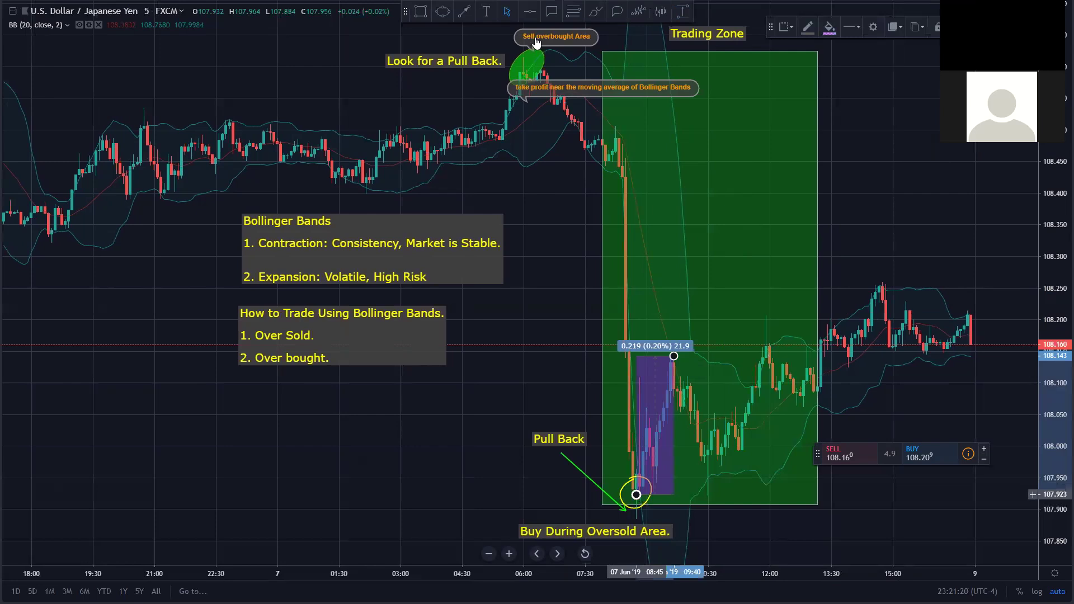
key(Escape)
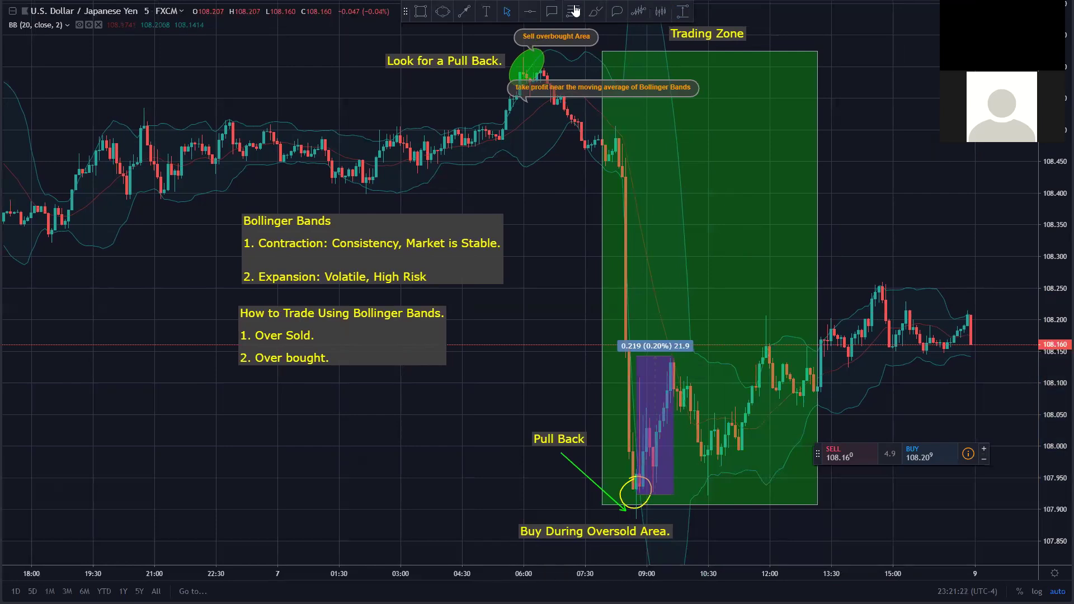
Place a second Price Range from the ellipse's upper edge at 05:55 down about 0.085 to the pullback at 06:50.
click(528, 65)
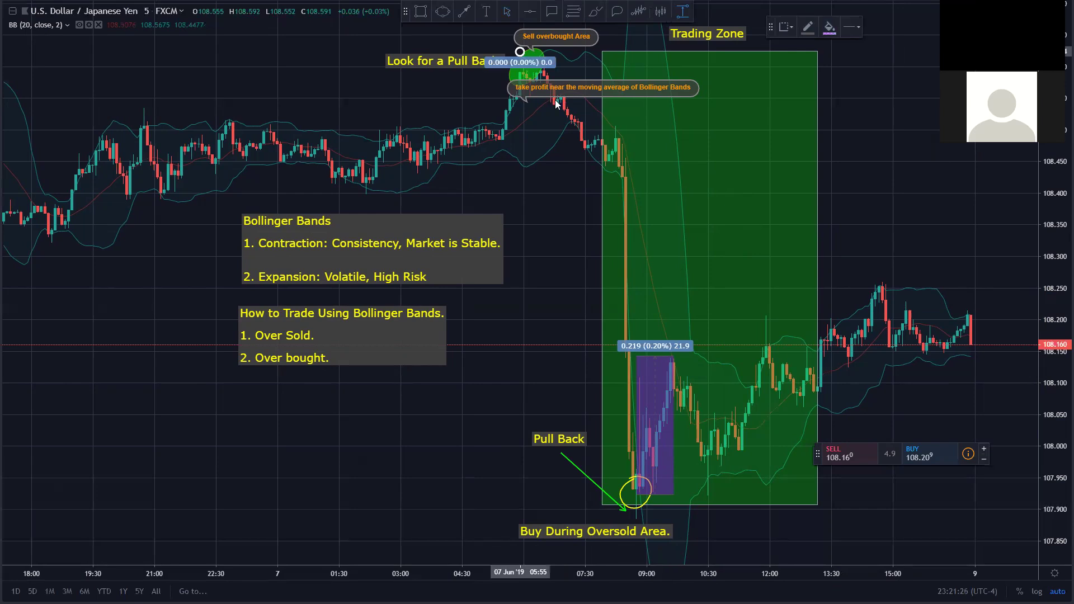
click(520, 51)
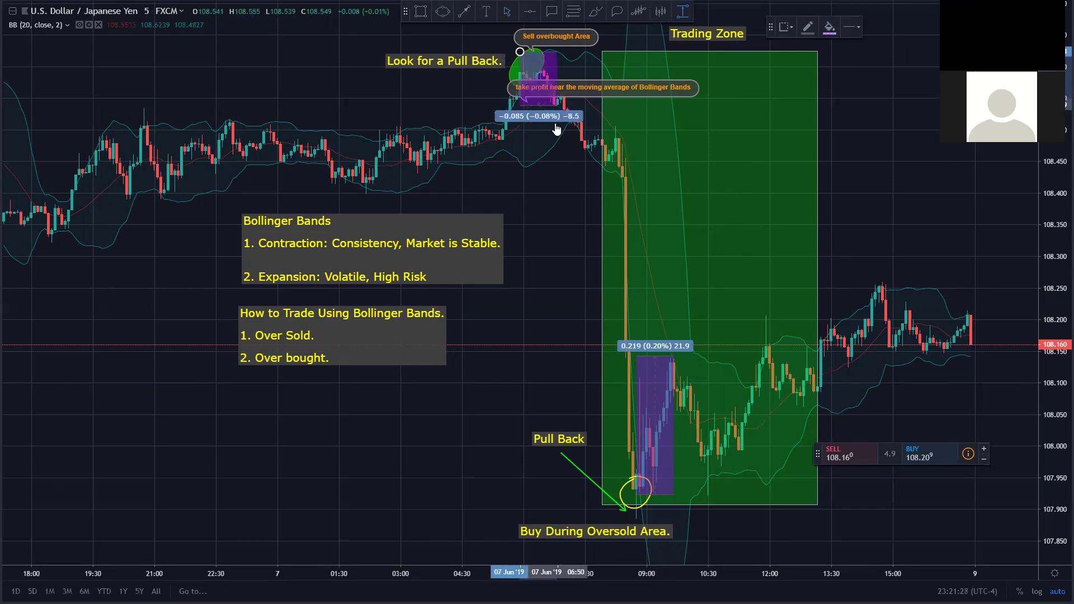
click(558, 153)
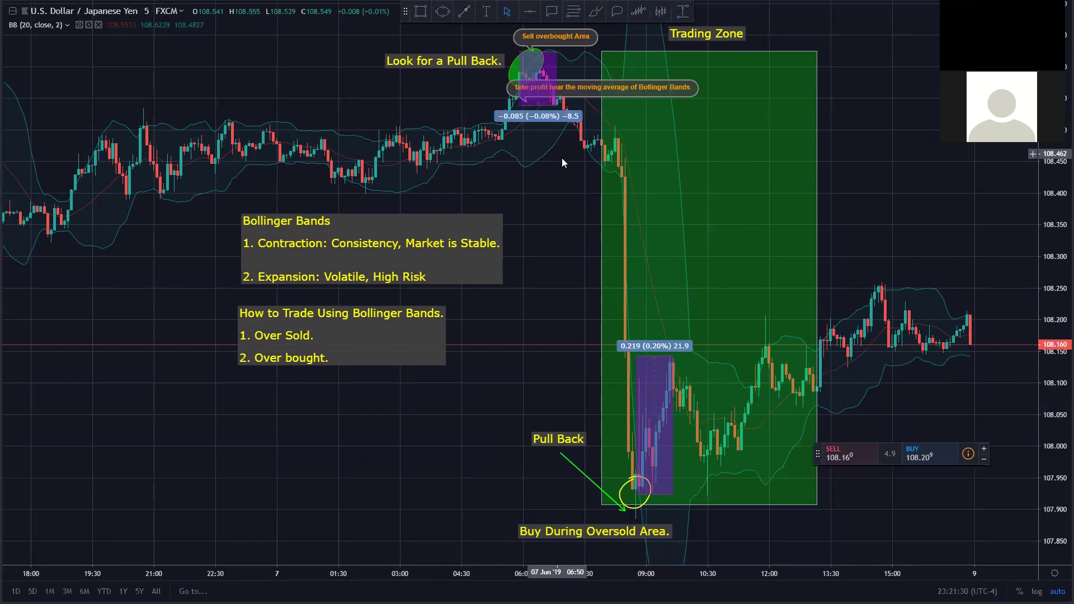
click(573, 118)
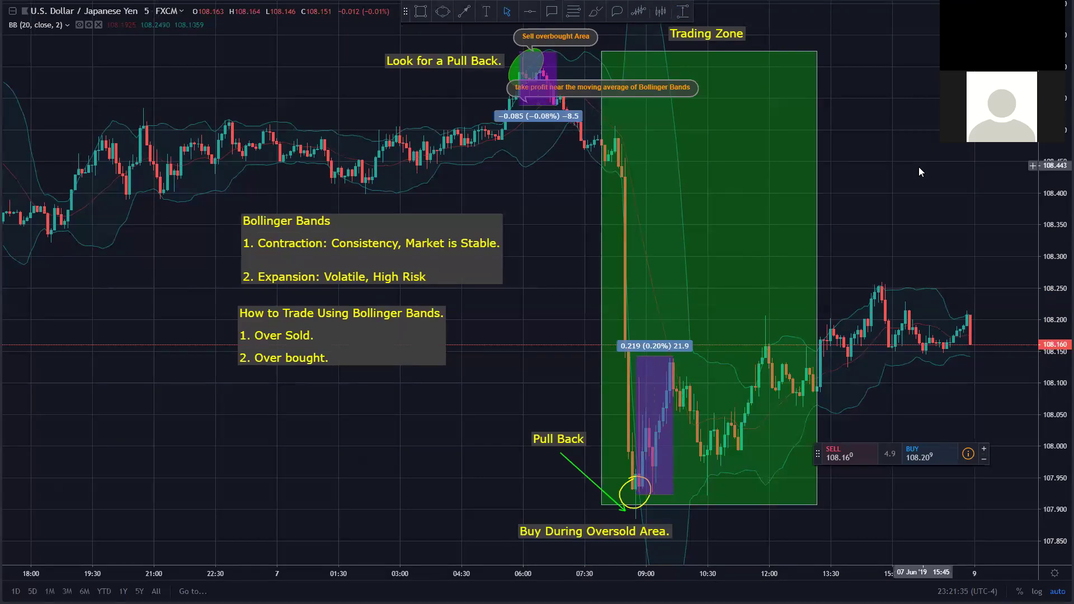